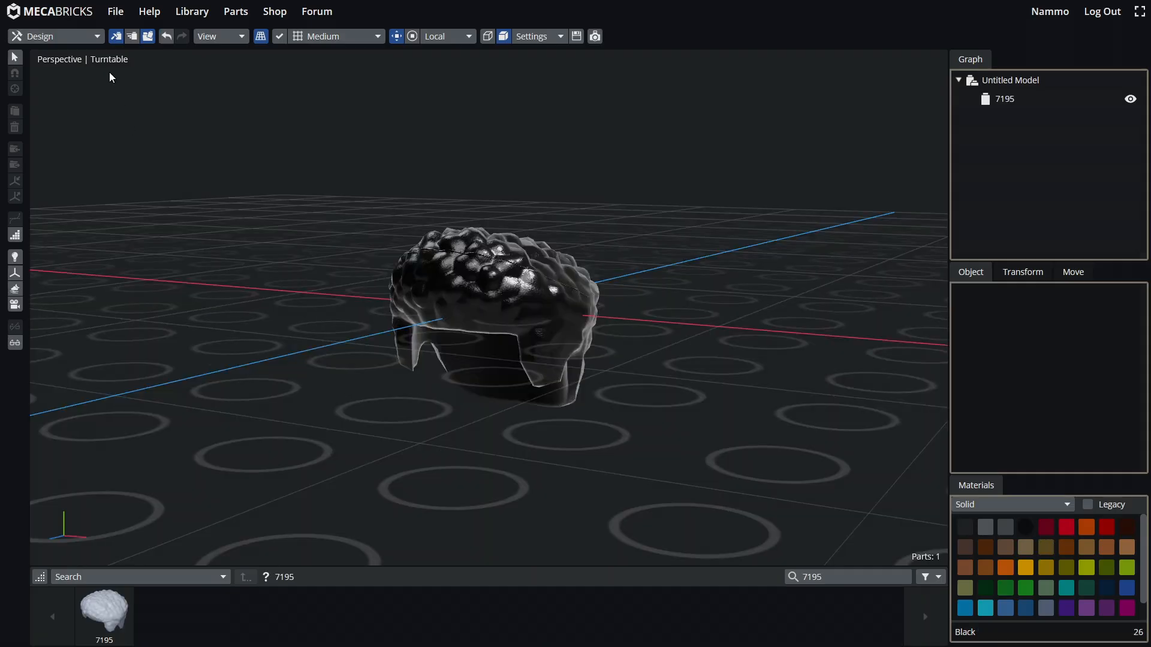
# Export the 7195 hair model in Wavefront (.obj) format
pyautogui.click(115, 21)
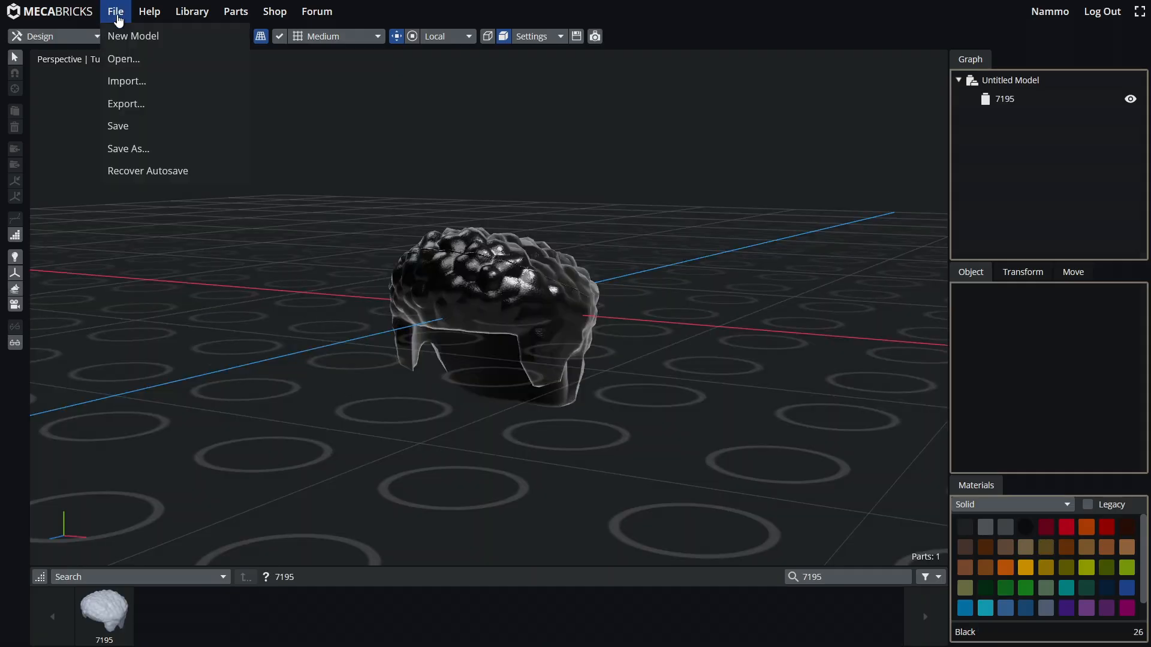
pyautogui.click(146, 103)
pyautogui.click(613, 155)
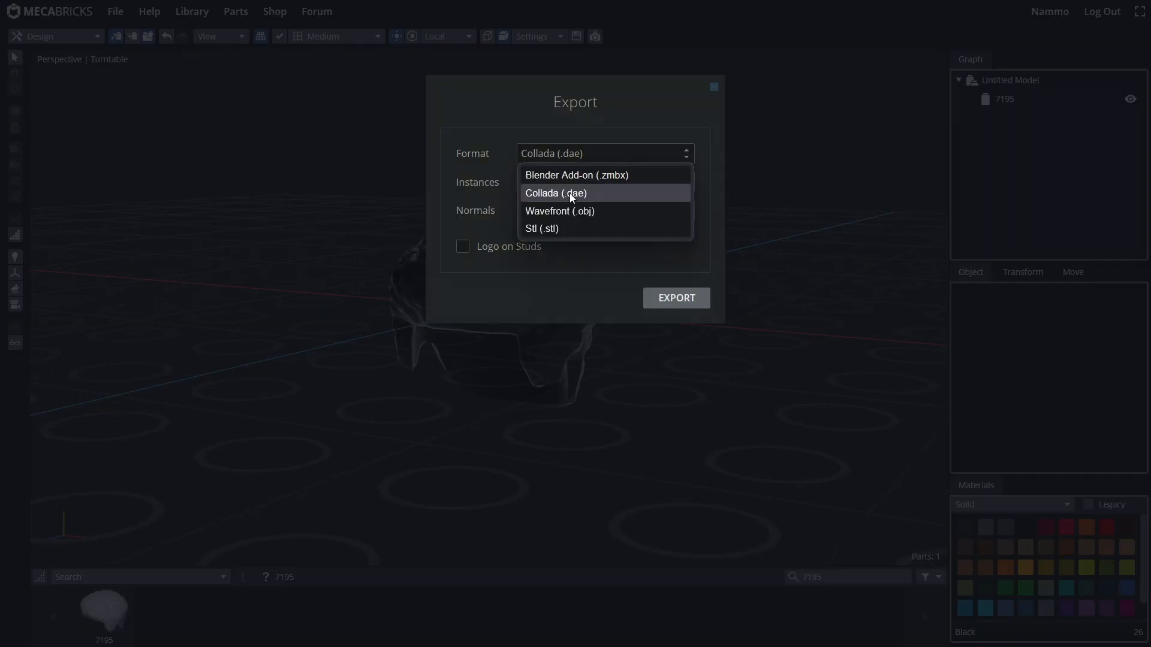
pyautogui.click(589, 212)
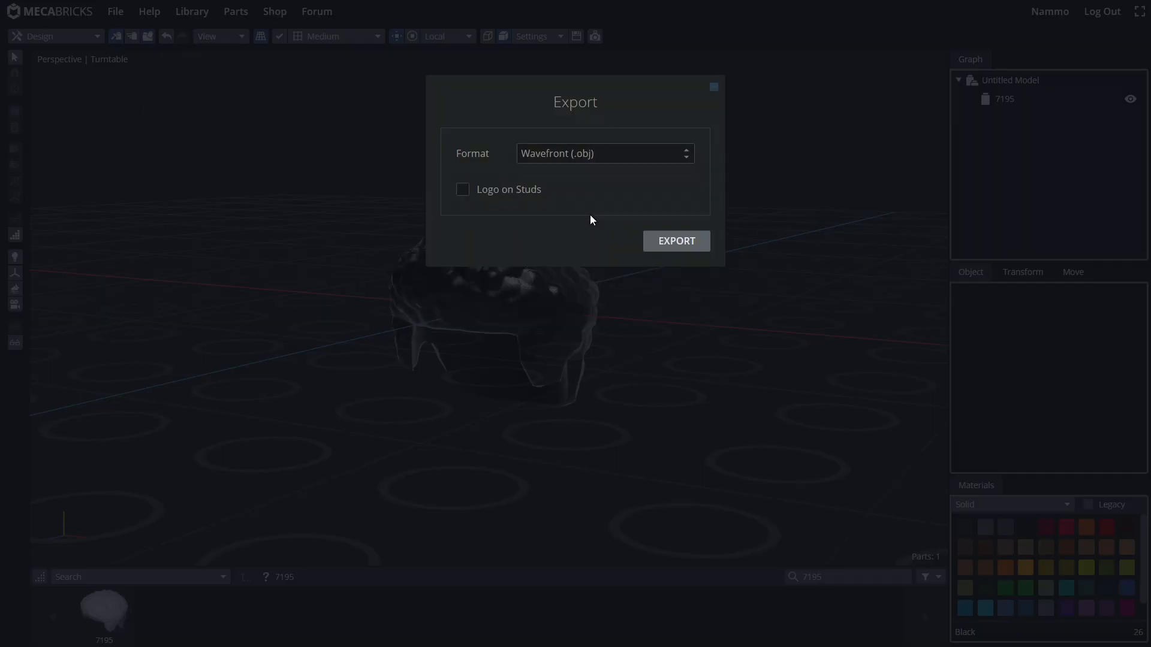
pyautogui.click(678, 241)
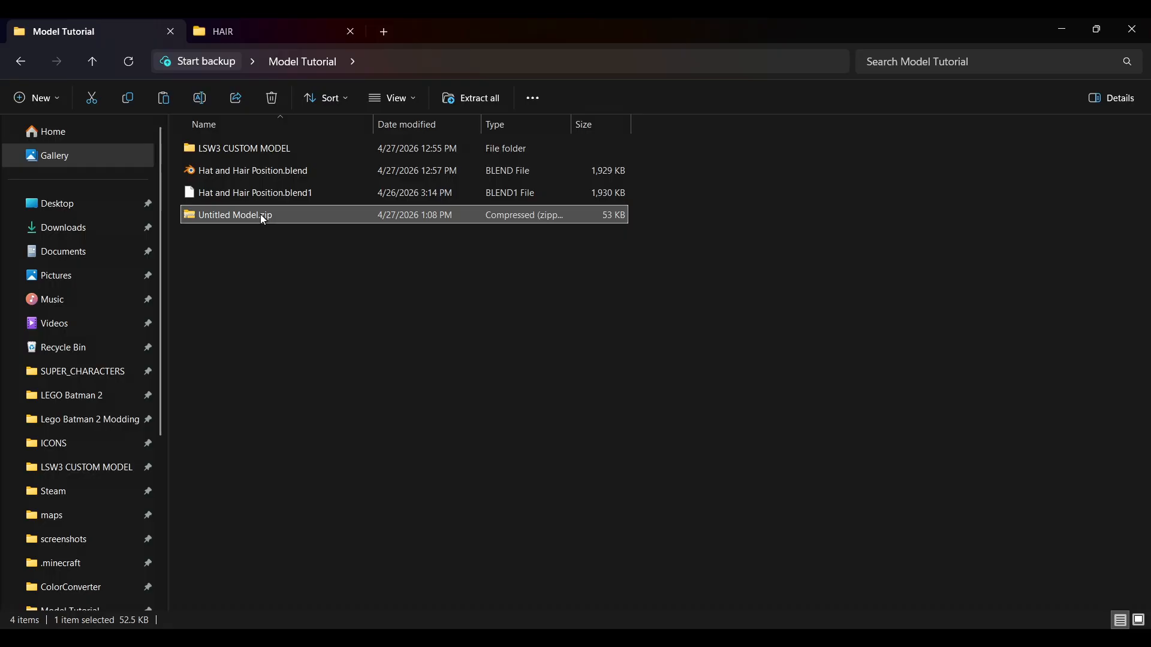
# Extract all files from Untitled Model.zip in the Model Tutorial folder
pyautogui.rightClick(261, 216)
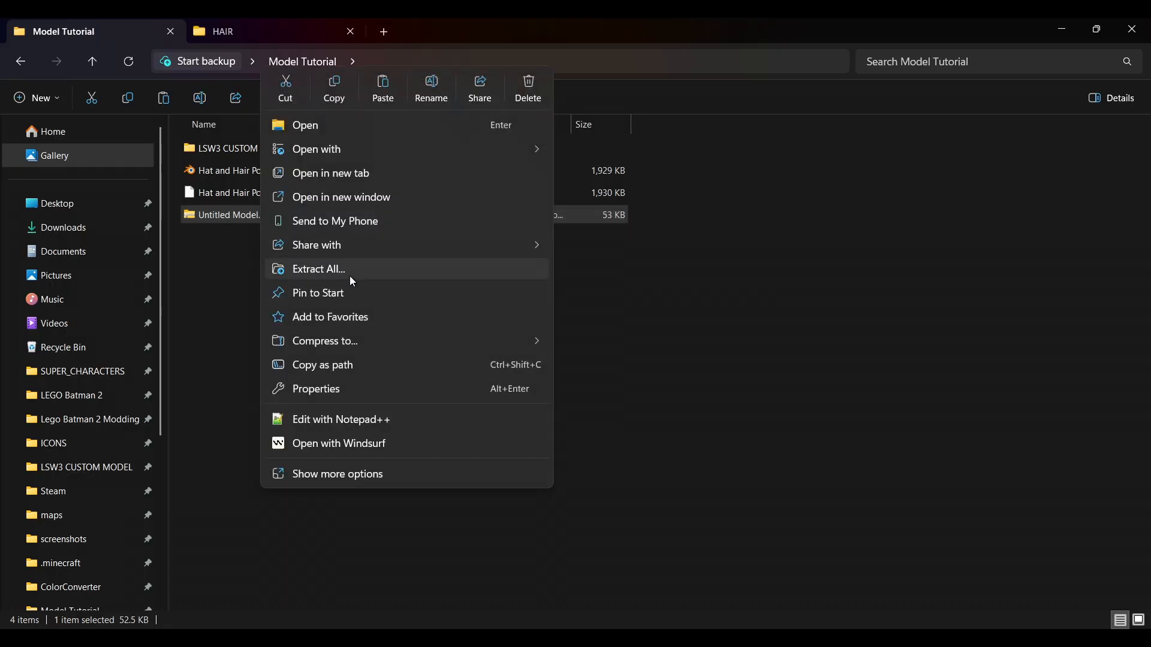
pyautogui.click(350, 271)
pyautogui.click(694, 479)
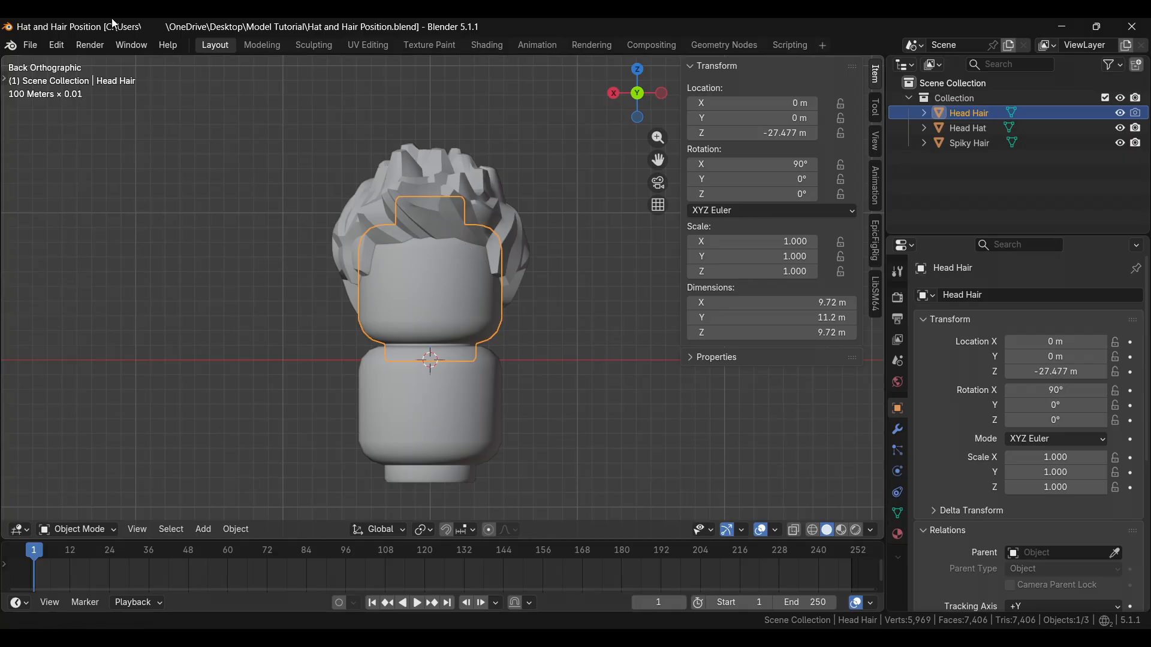
# Switch to Blender and import Untitled Model.obj as Wavefront with scale 0.0098 and forward axis Z
pyautogui.click(30, 45)
pyautogui.moveTo(81, 256)
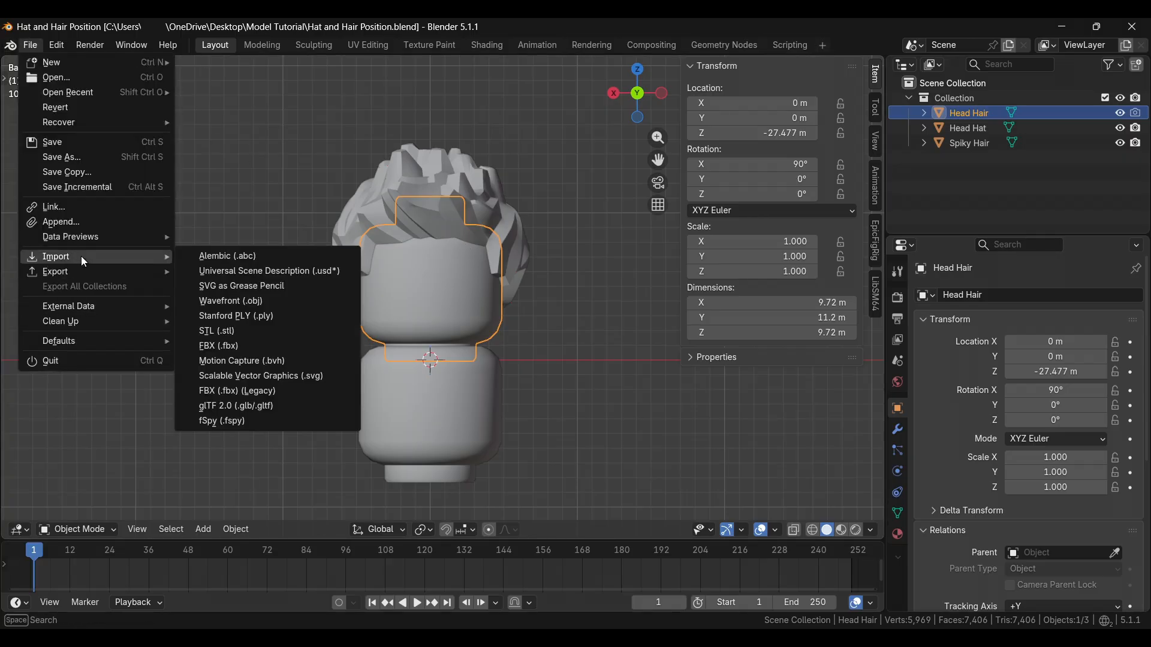
pyautogui.click(271, 307)
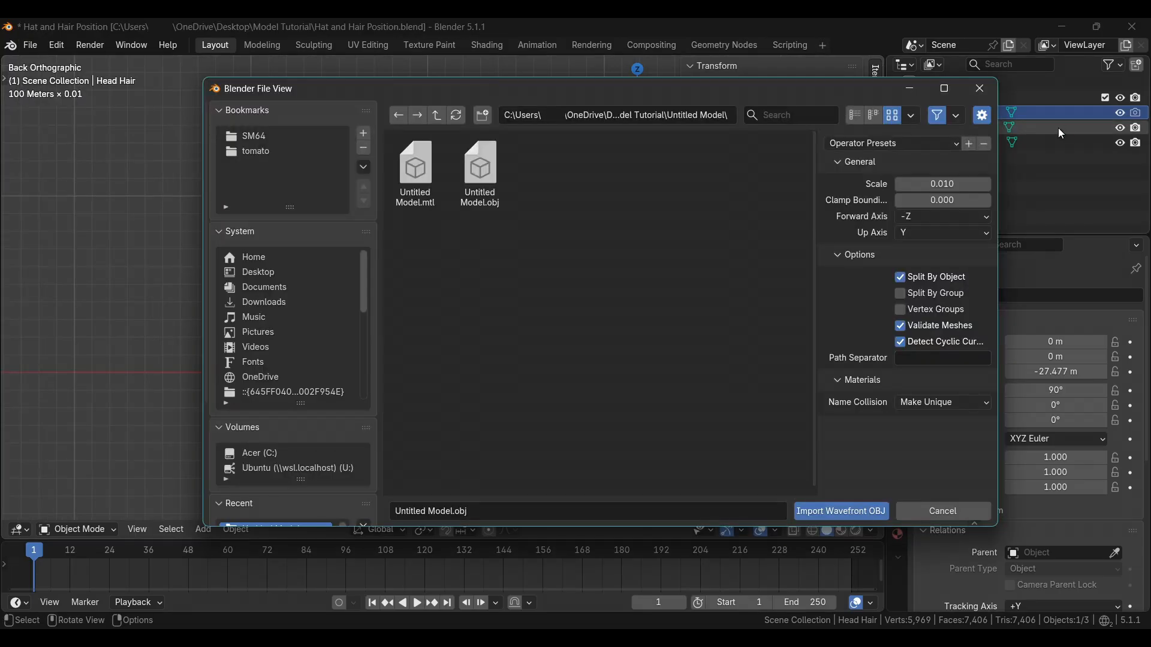
pyautogui.click(947, 184)
pyautogui.write('0.0098')
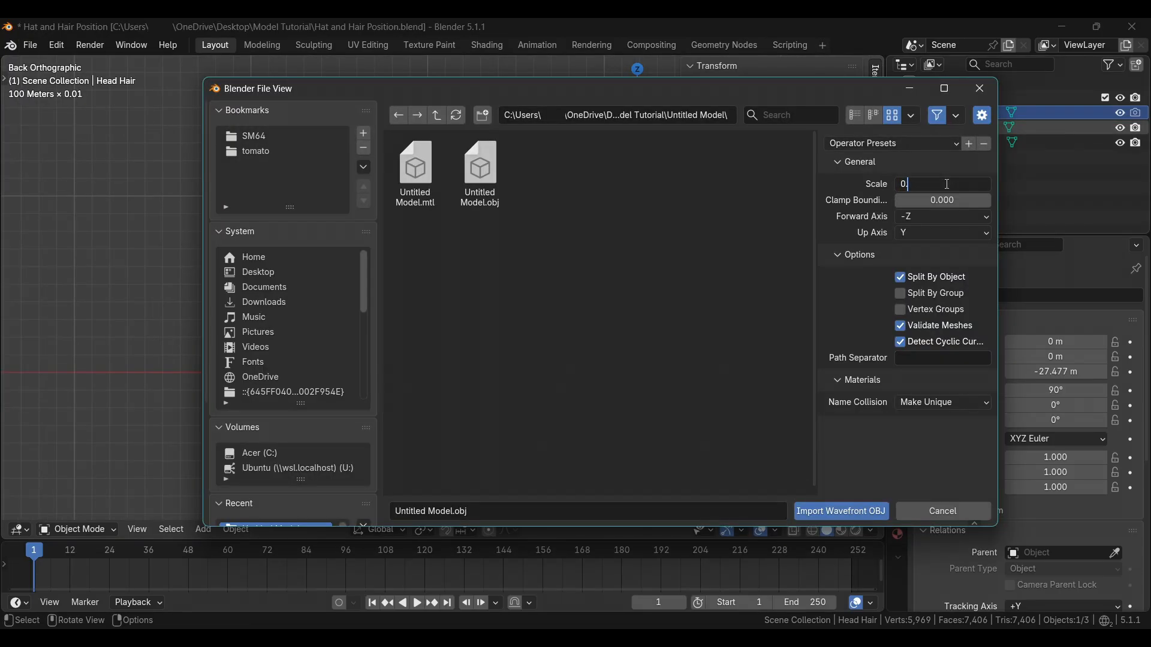
pyautogui.press('Return')
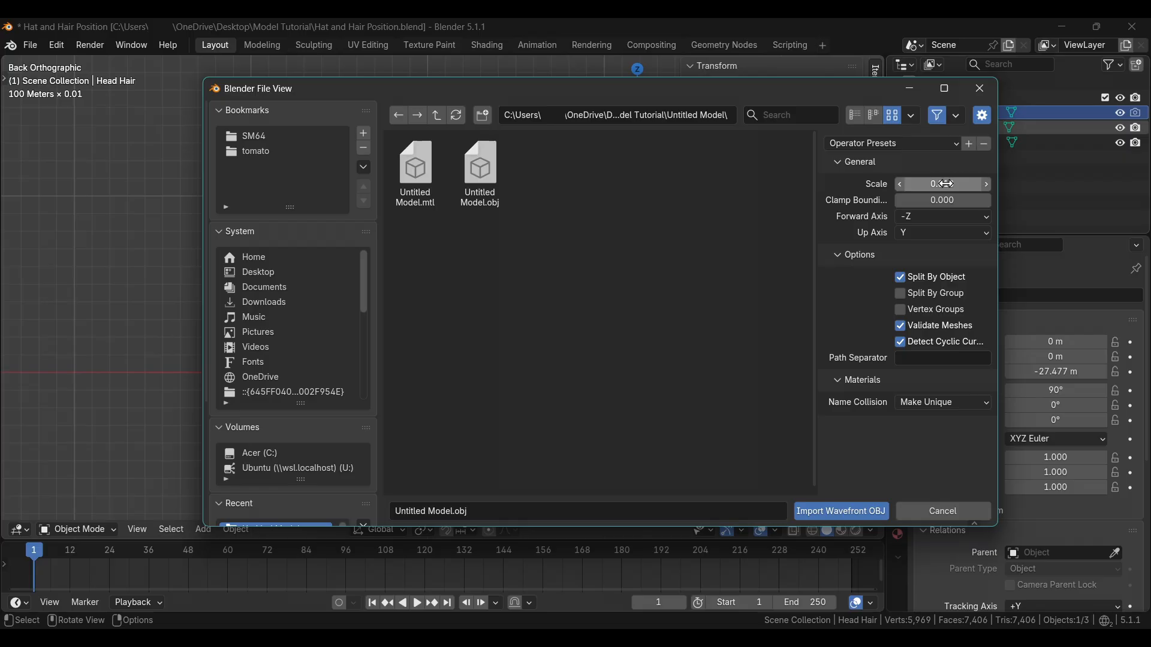
pyautogui.click(953, 217)
pyautogui.click(926, 266)
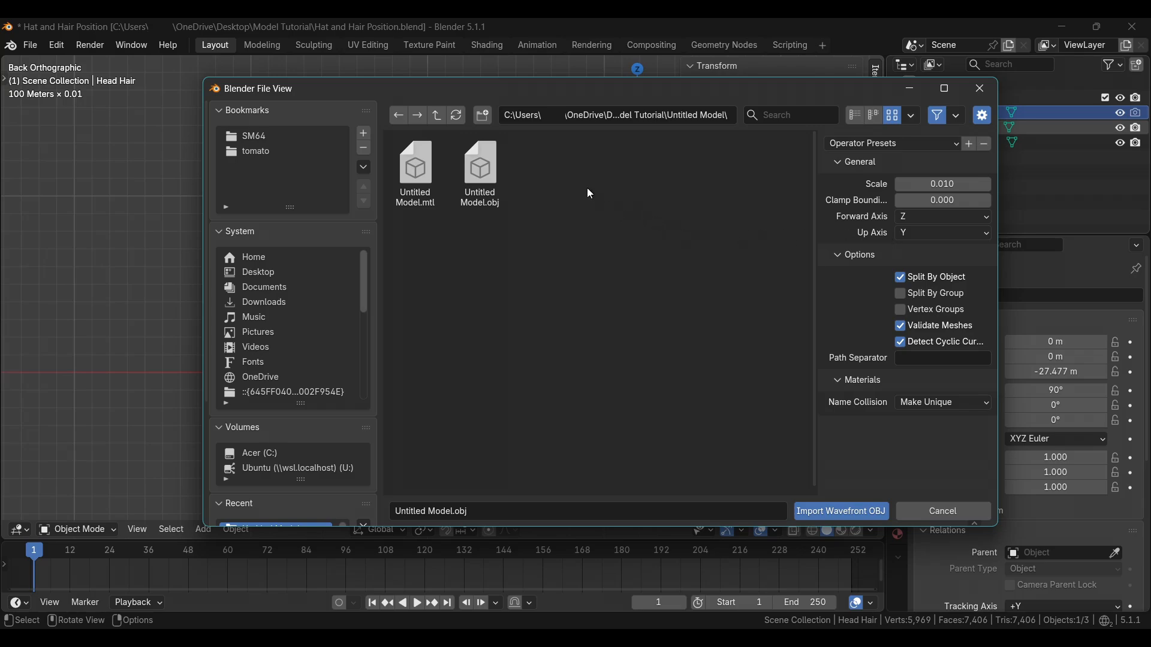
pyautogui.doubleClick(501, 182)
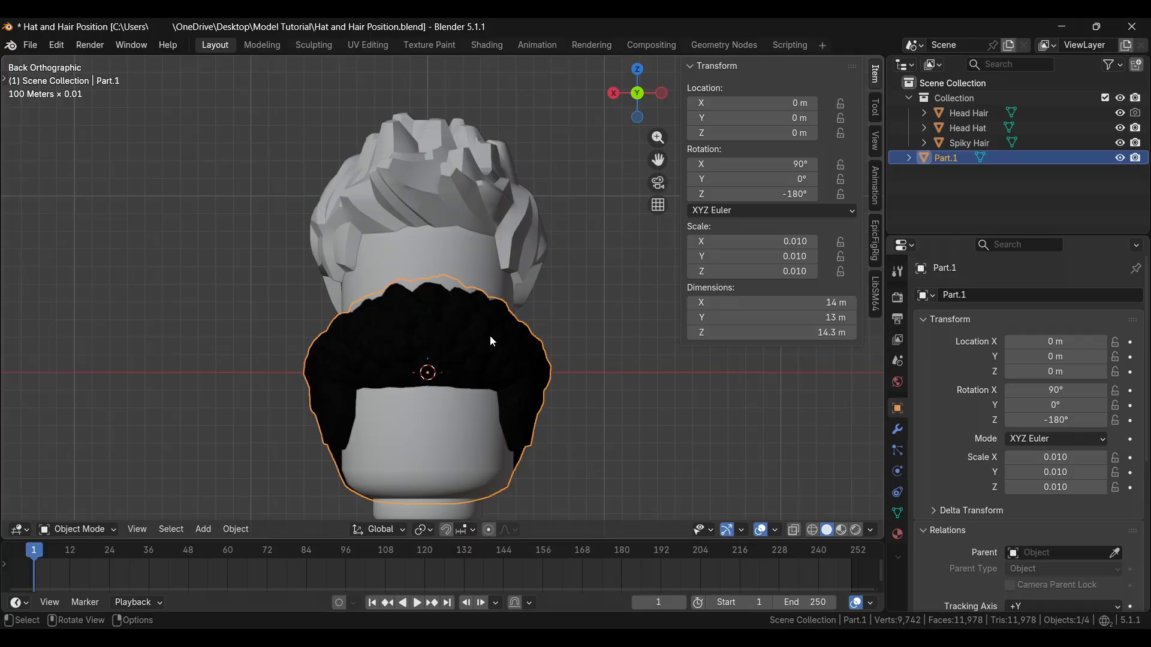
# Lower the imported hair along the Z axis by about 0.48 m
pyautogui.press('g')
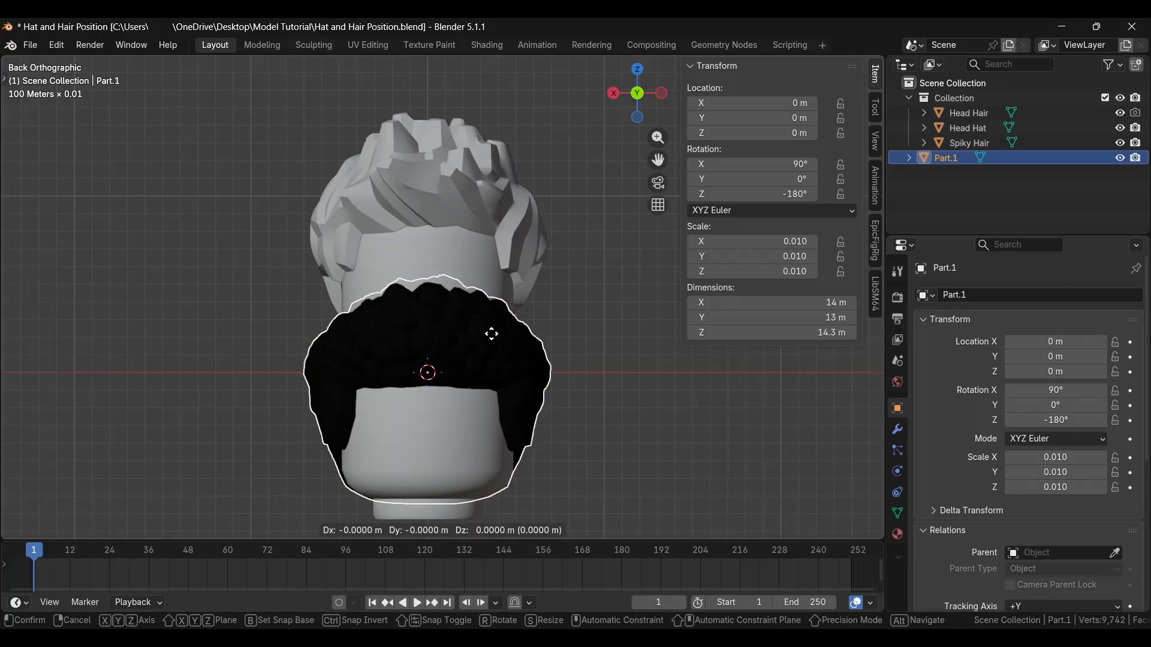
pyautogui.press('z')
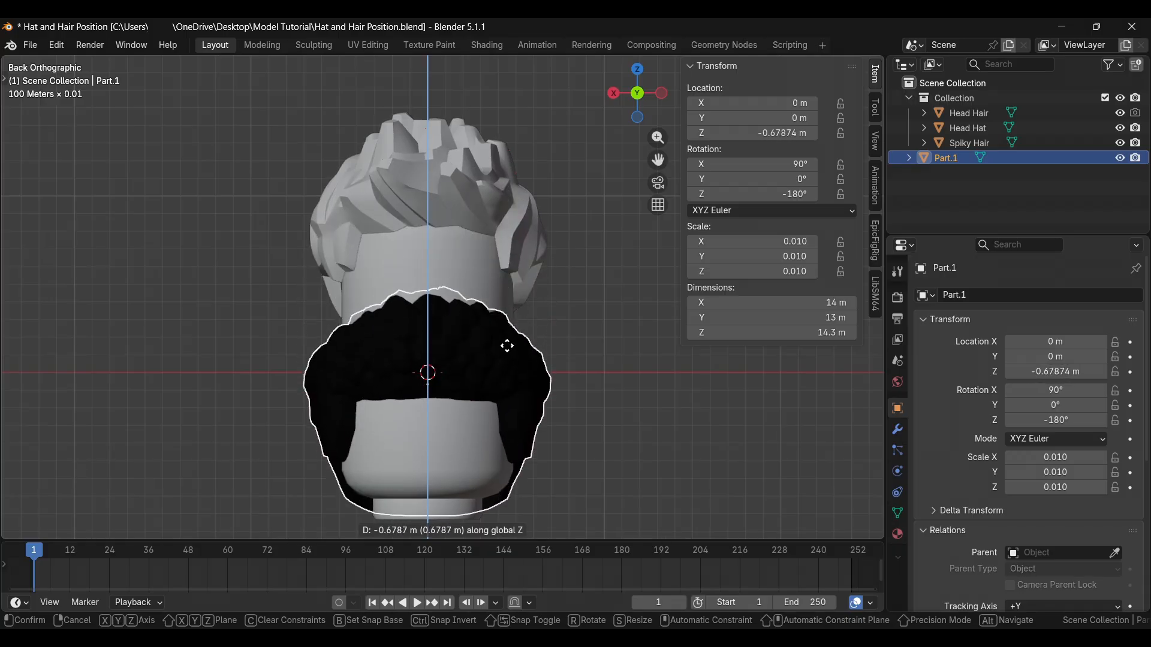
pyautogui.click(511, 340)
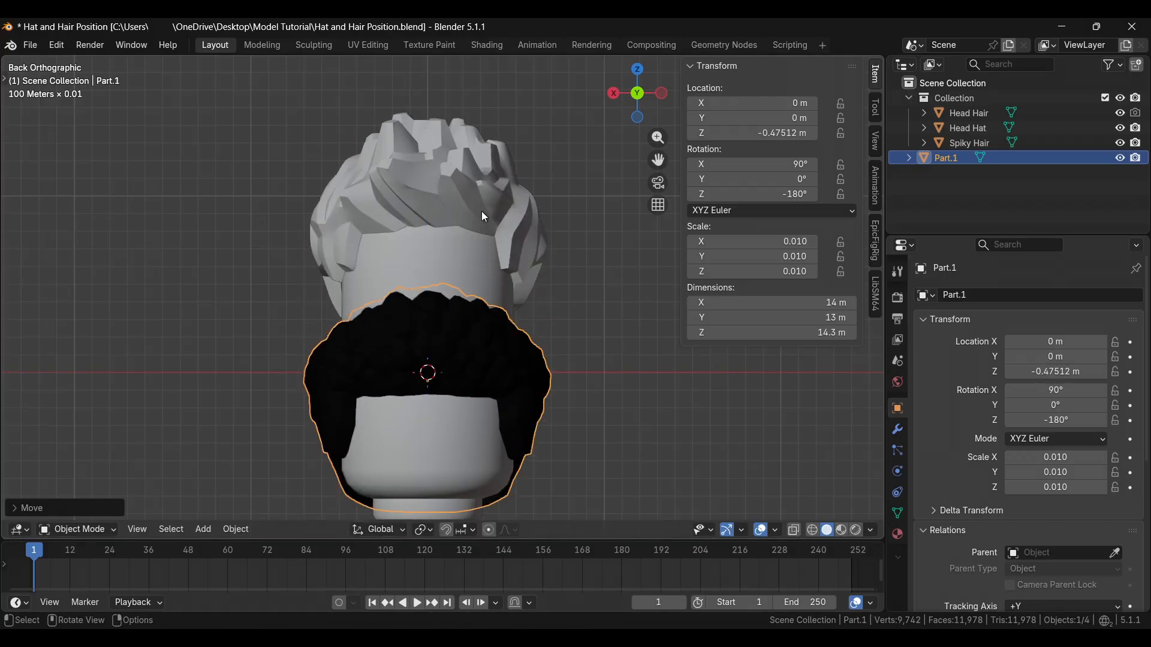
# Hide the Spiky Hair object and turn on X-ray display to see the heads through the imported hair
pyautogui.click(479, 189)
pyautogui.press('h')
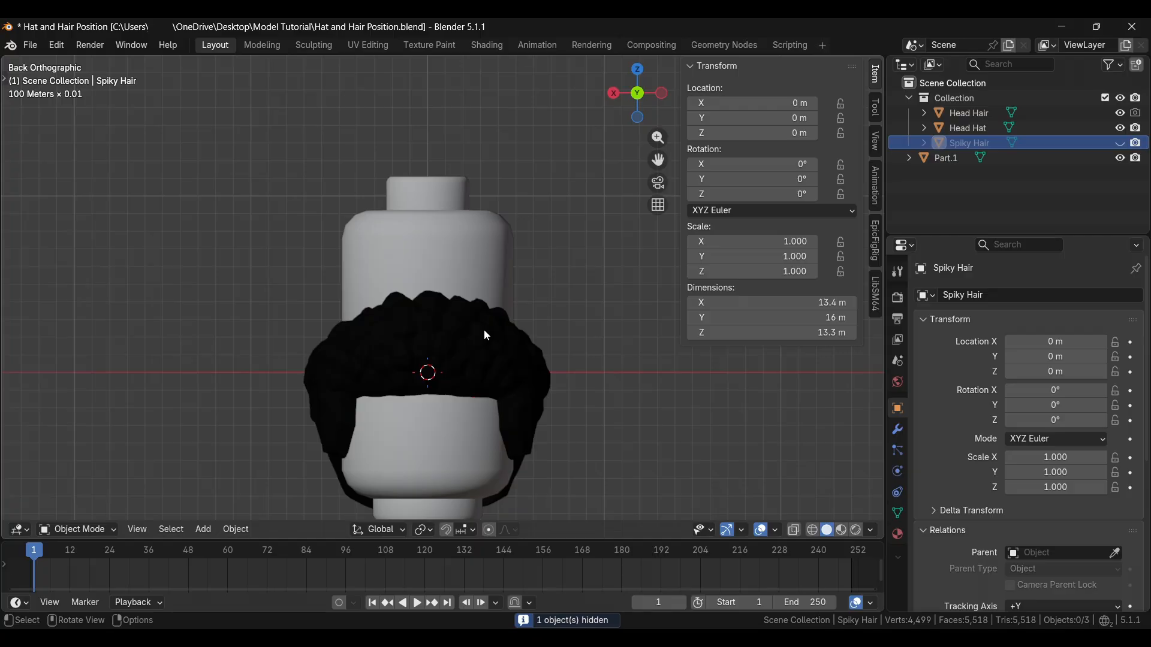
pyautogui.hotkey('alt', 'z')
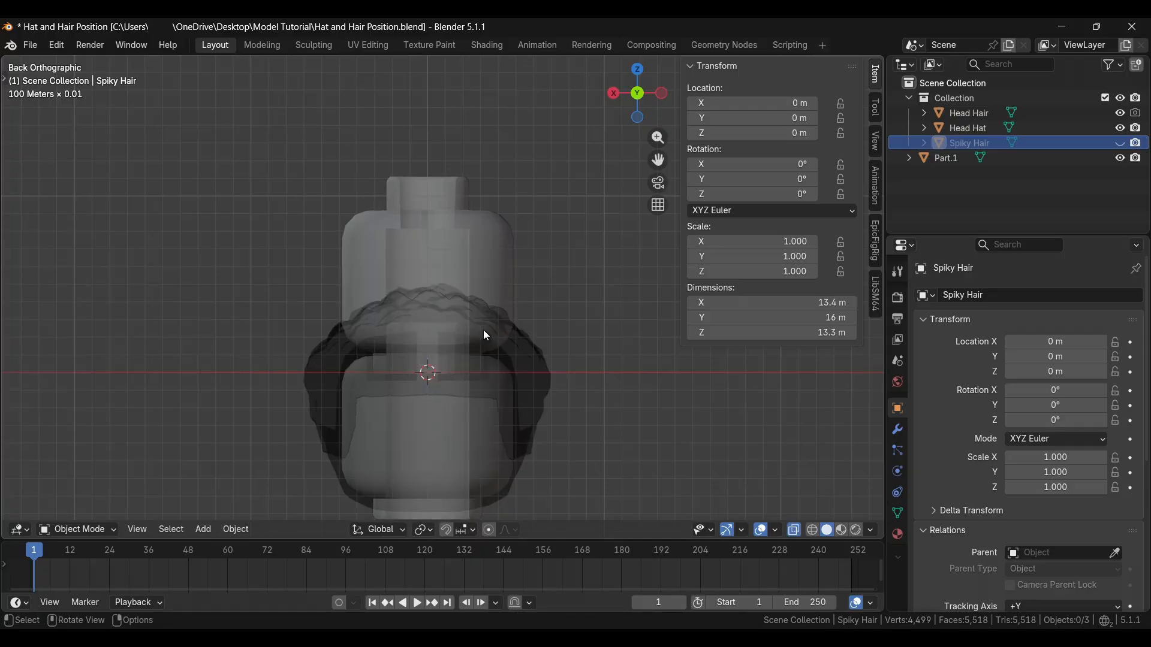
# Raise the imported hair along the Z axis by about 3 m toward the upper head
pyautogui.scroll(12, 483, 329)
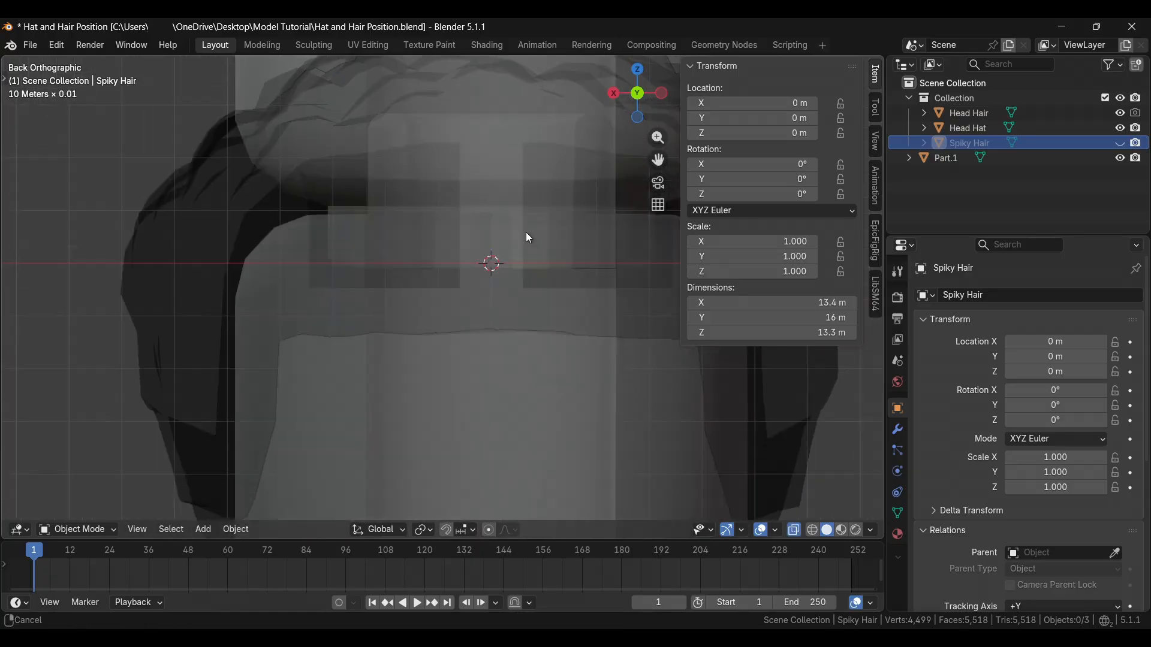
pyautogui.click(506, 200)
pyautogui.press('g')
pyautogui.press('z')
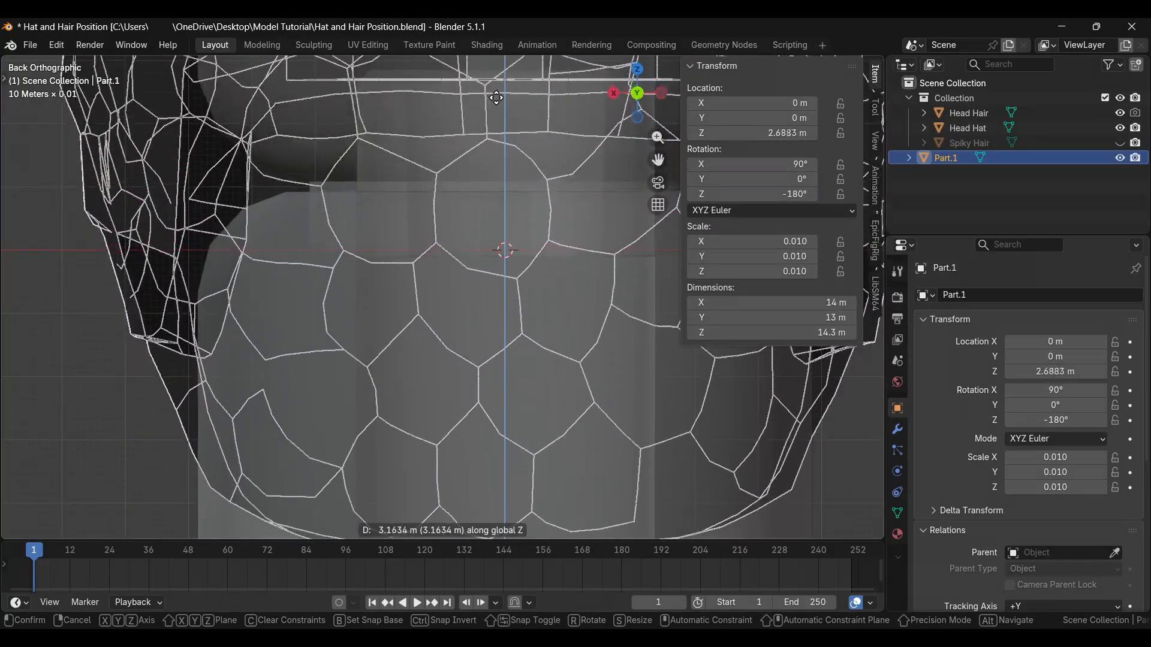
pyautogui.click(497, 106)
pyautogui.scroll(-8, 455, 270)
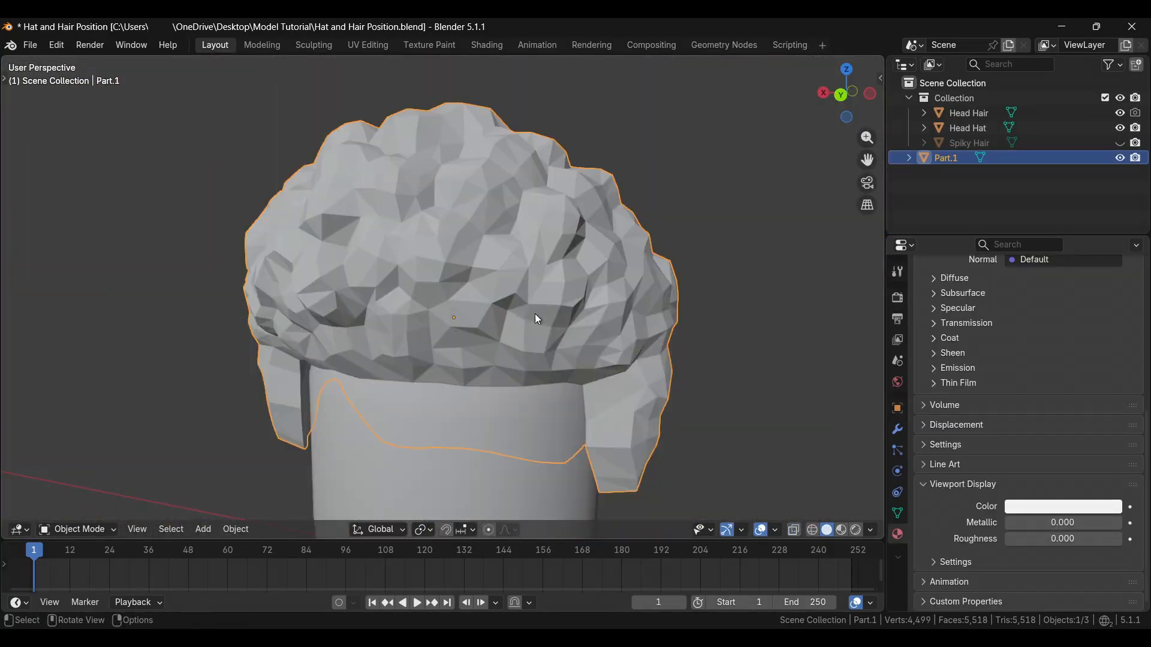
# Remove the sharp_face attribute from the imported hair's mesh data
pyautogui.moveTo(488, 301); pyautogui.dragTo(425, 294, button='middle')
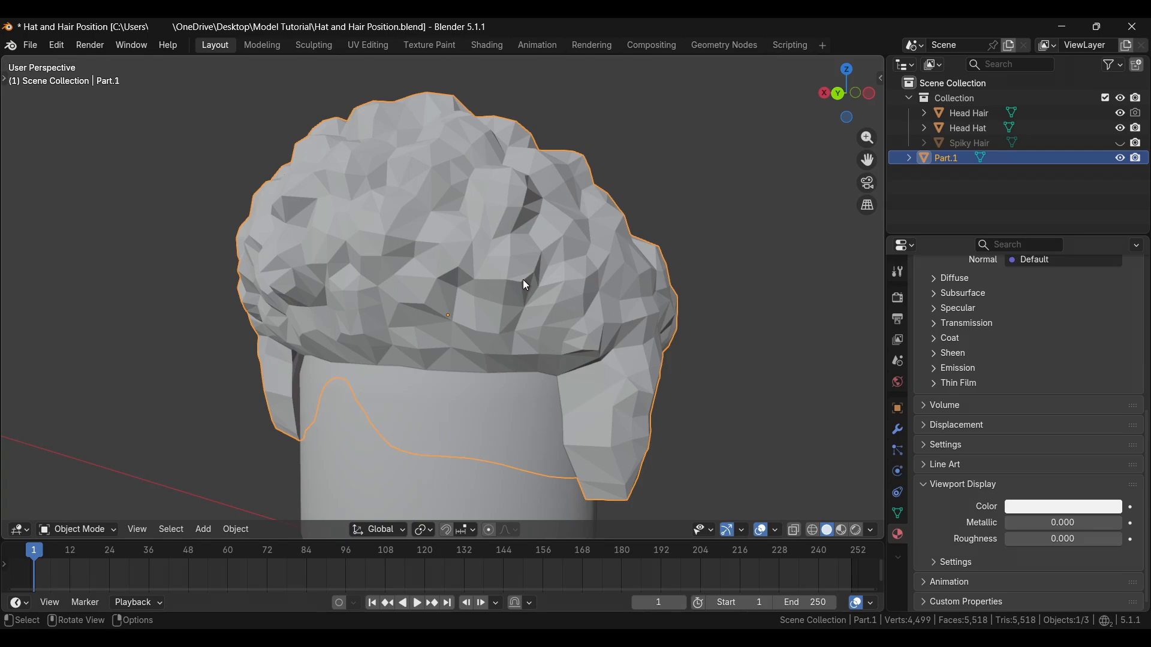
pyautogui.click(899, 516)
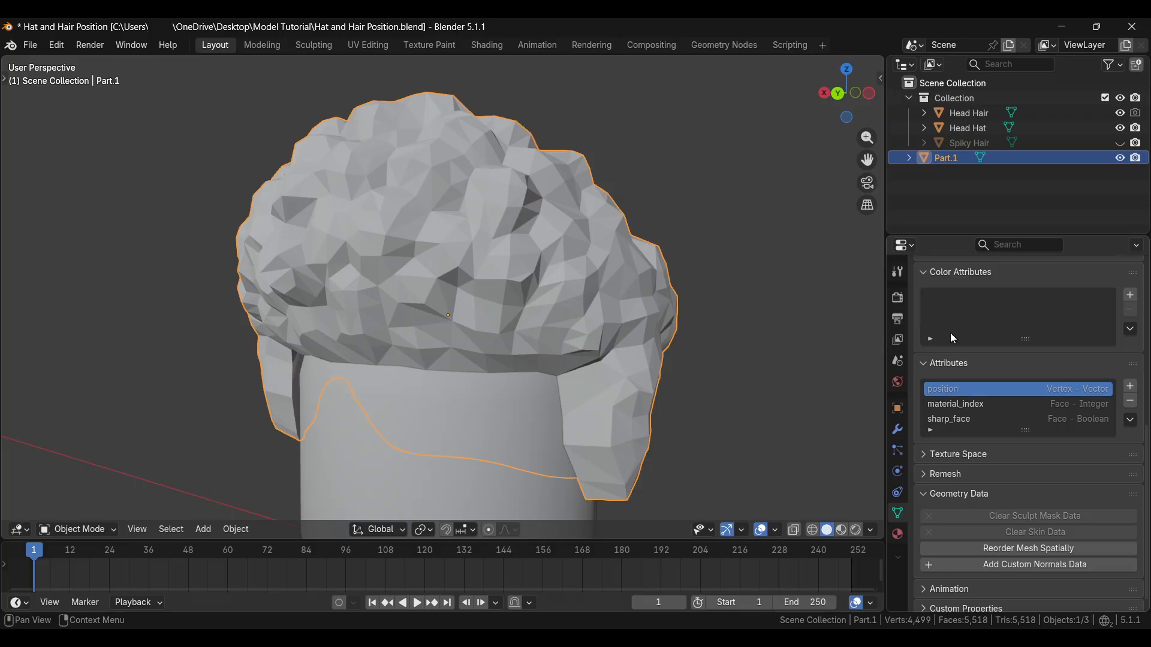
pyautogui.scroll(1, 952, 348)
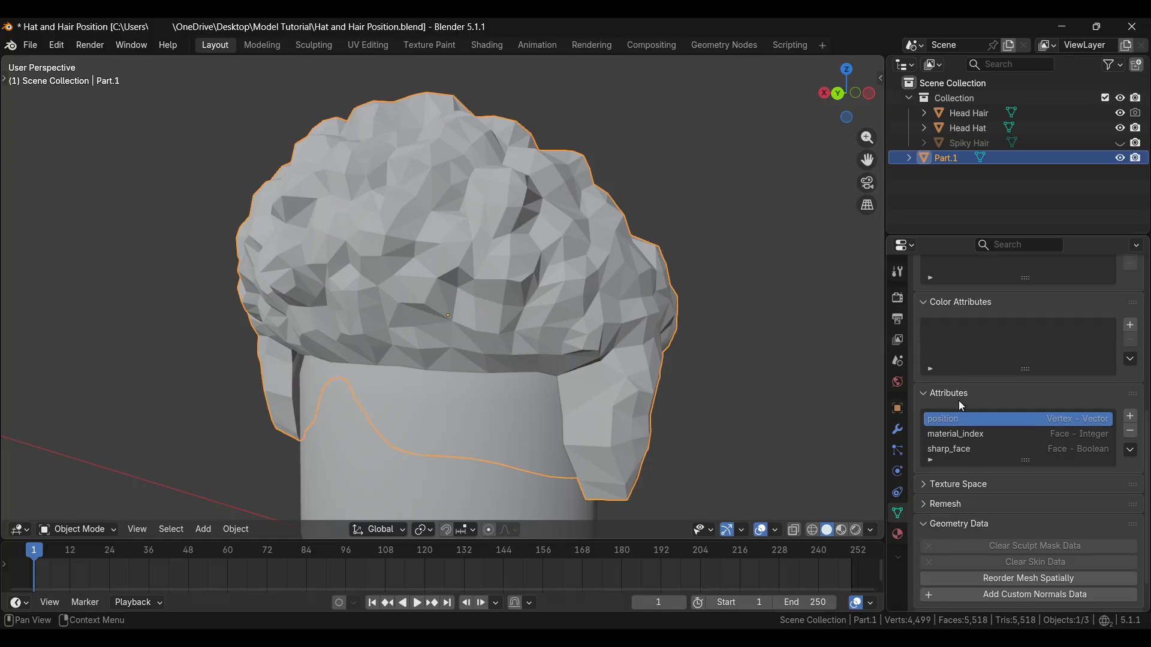
pyautogui.click(966, 450)
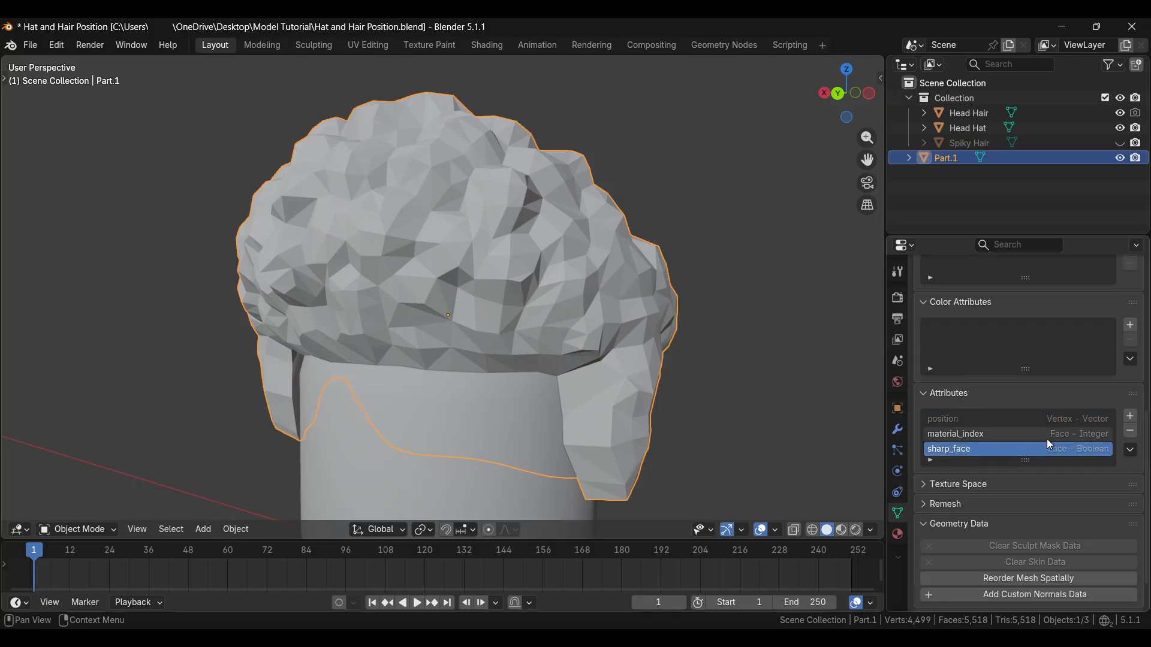
pyautogui.click(1130, 431)
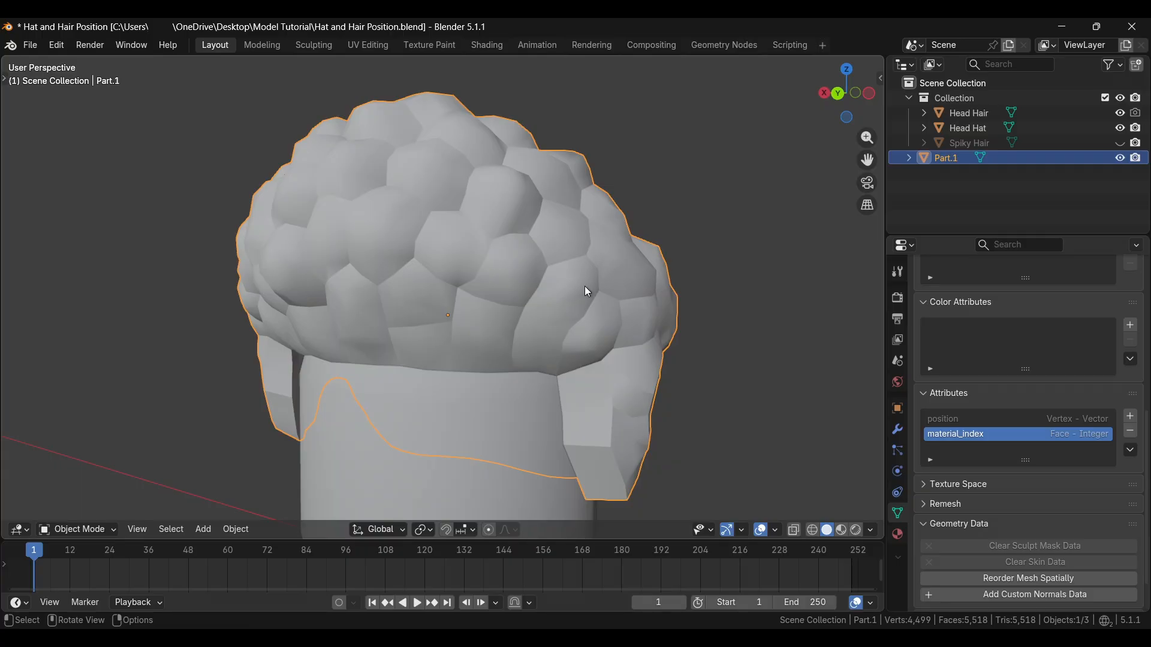
# Add a UV map to the imported hair and remove its MB_26 material slot
pyautogui.scroll(4, 1003, 430)
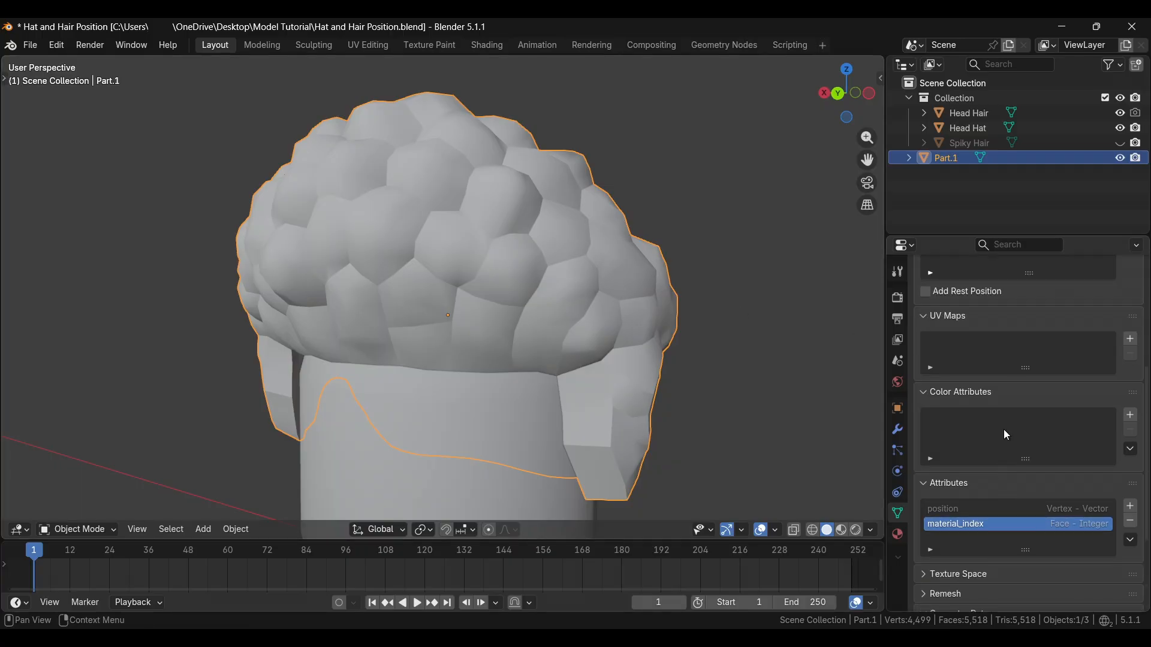
pyautogui.scroll(4, 1009, 443)
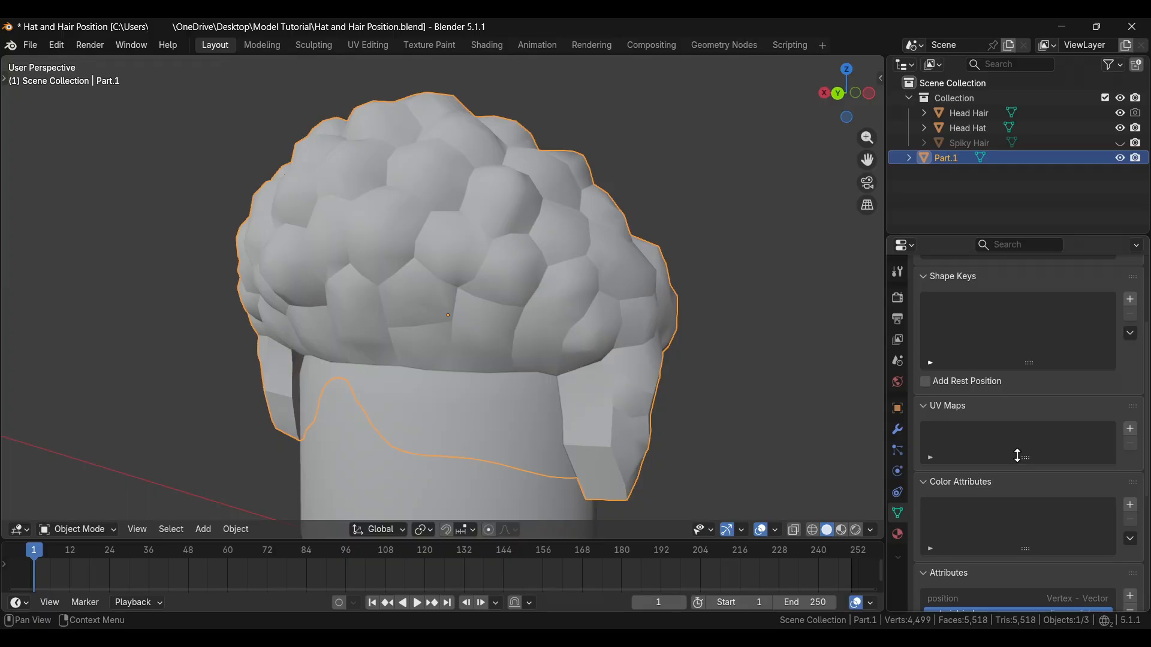
pyautogui.click(1130, 429)
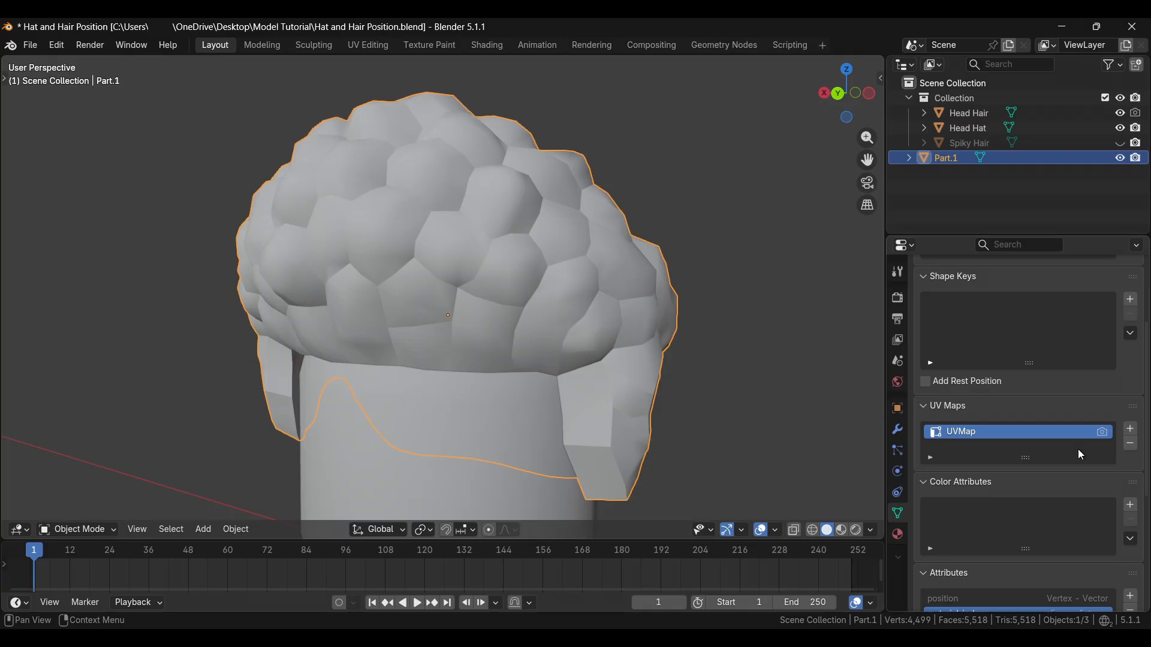
pyautogui.click(899, 535)
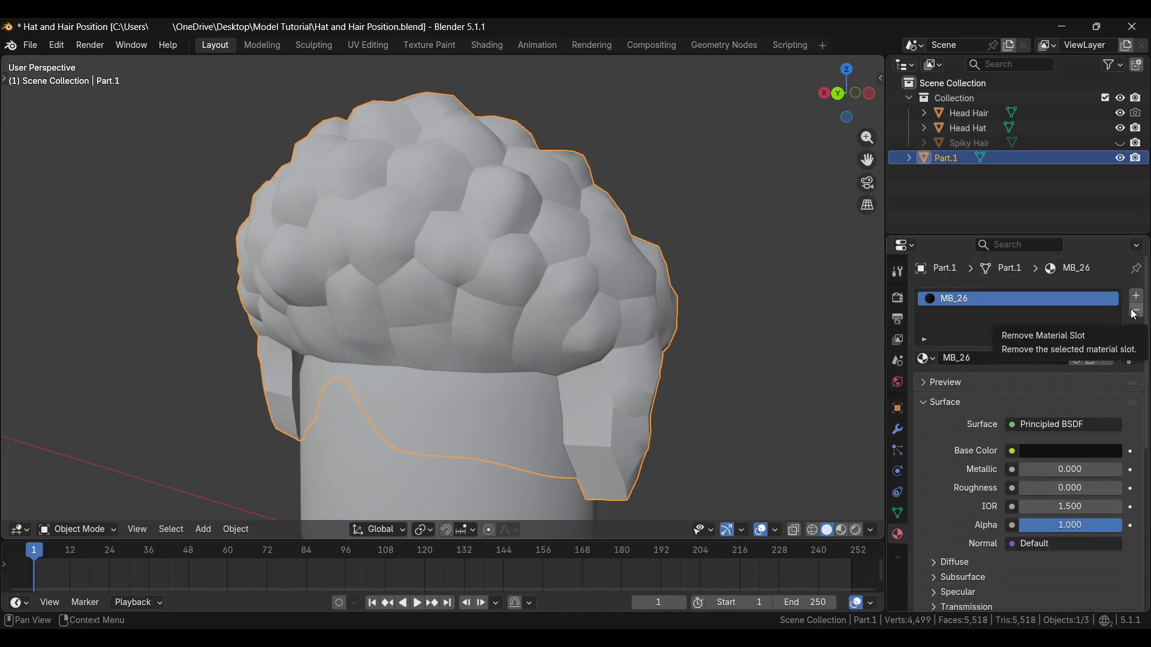
pyautogui.click(1134, 312)
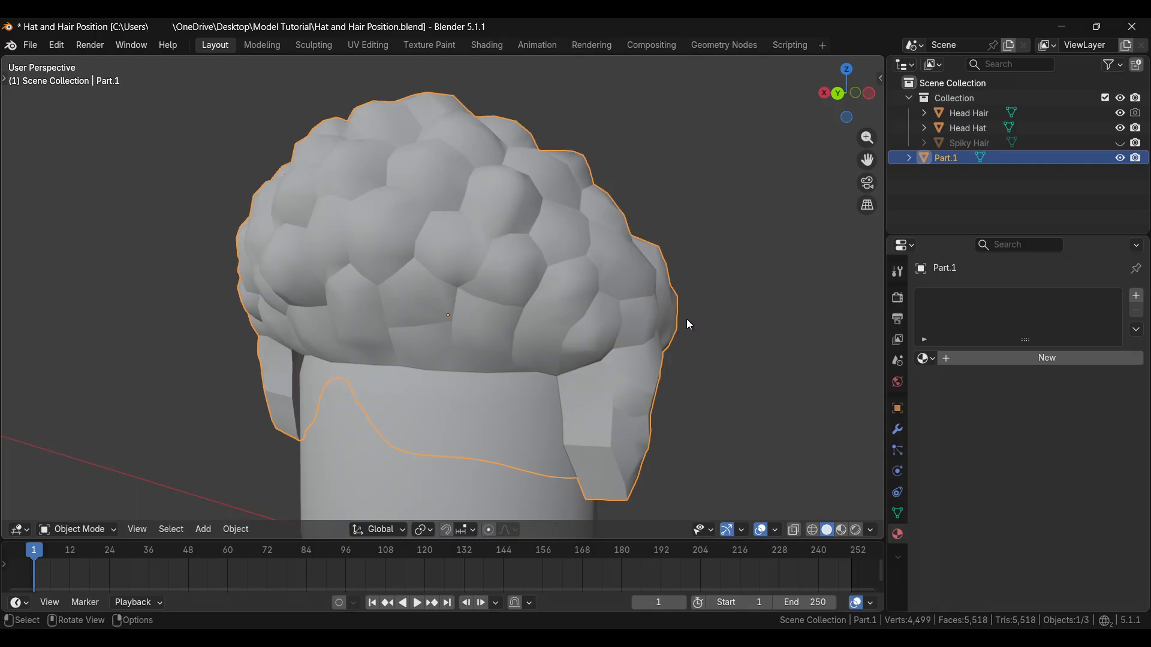
# Mirror the imported hair by setting its X scale to -0.0098
pyautogui.press('n')
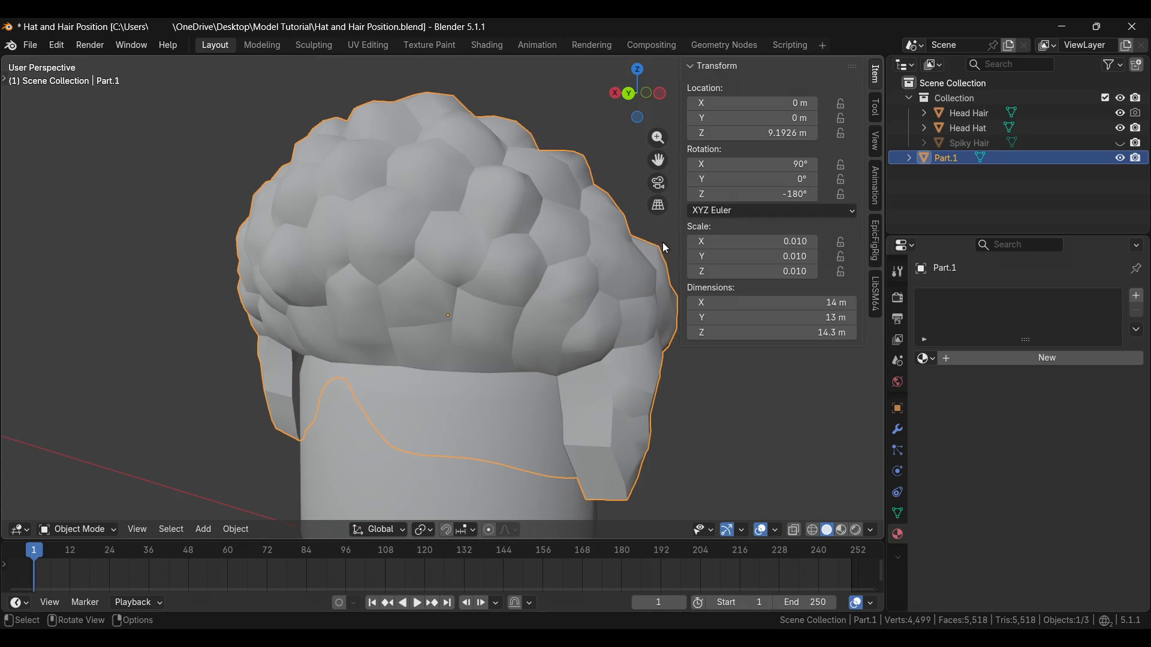
pyautogui.click(689, 242)
pyautogui.write('0.0098')
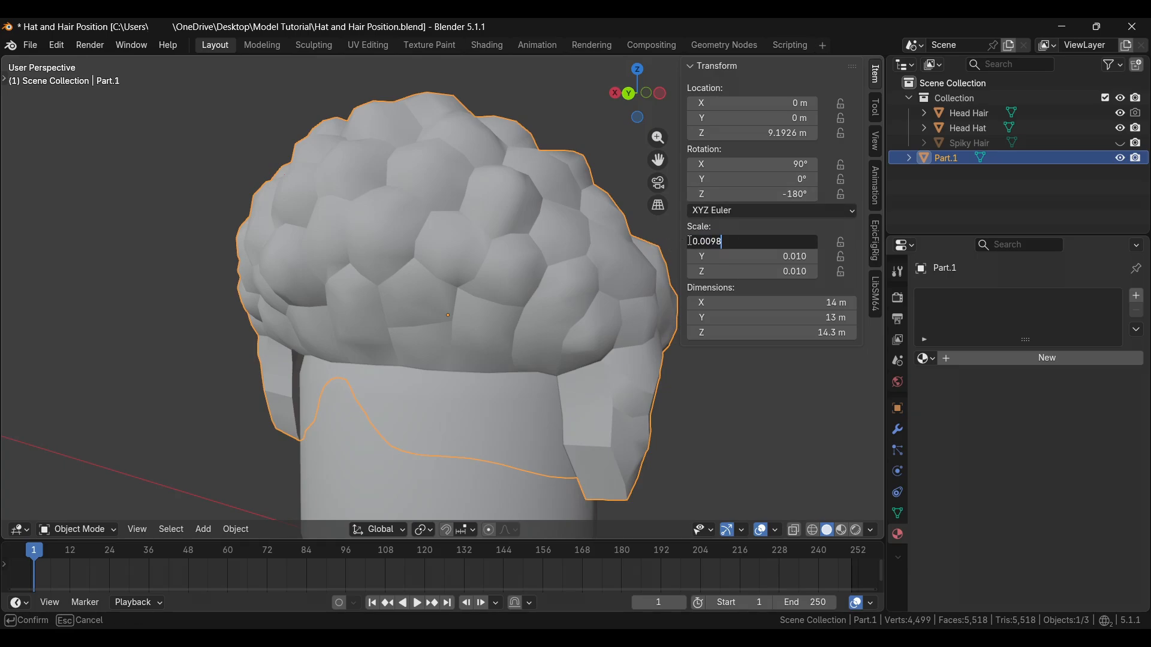
pyautogui.press('Home')
pyautogui.write('-')
pyautogui.press('Return')
pyautogui.scroll(-1, 574, 246)
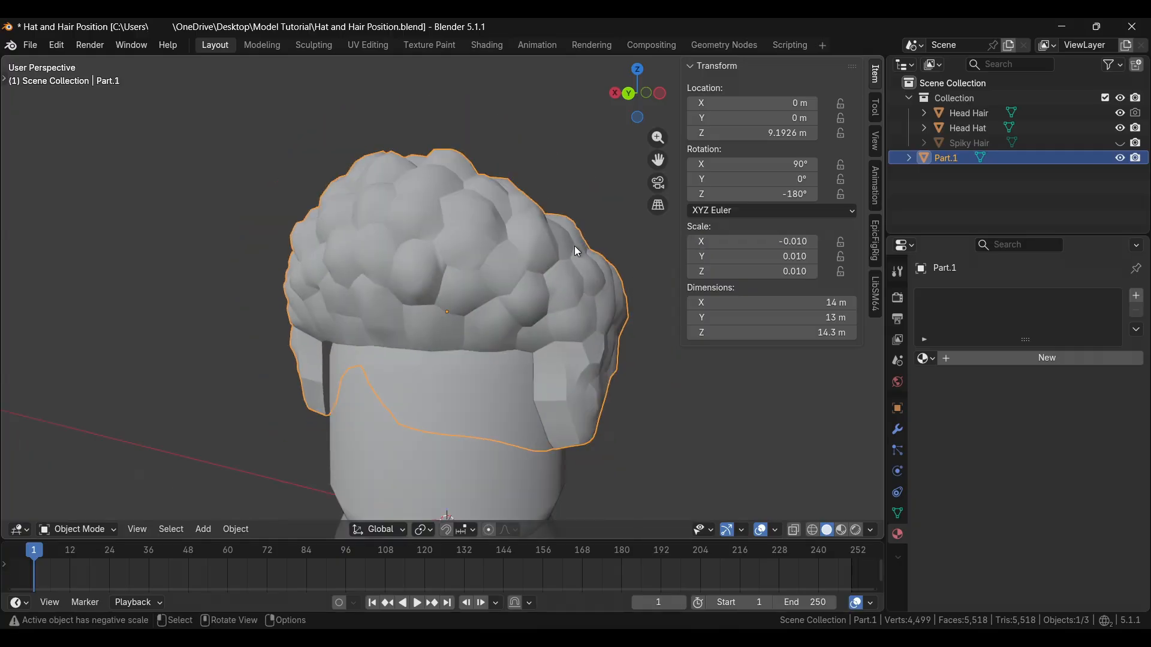
pyautogui.hotkey('ctrl', 'z')
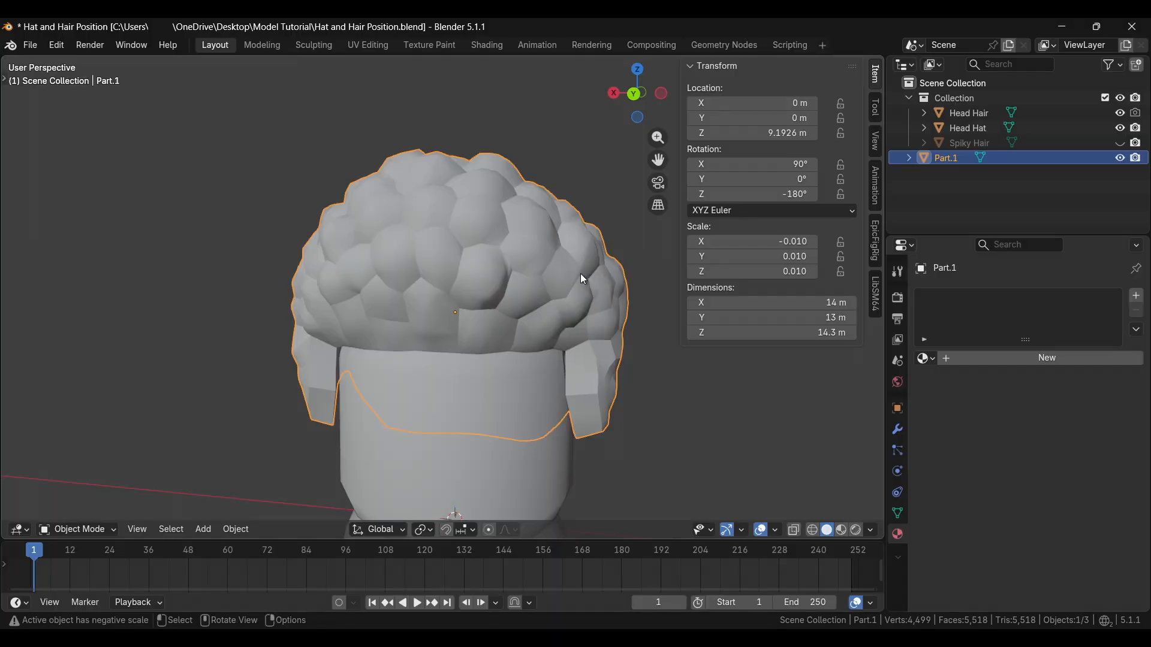
# Apply all transforms to the mirrored hair piece
pyautogui.press('ctrl')
pyautogui.hotkey('ctrl', 'a')
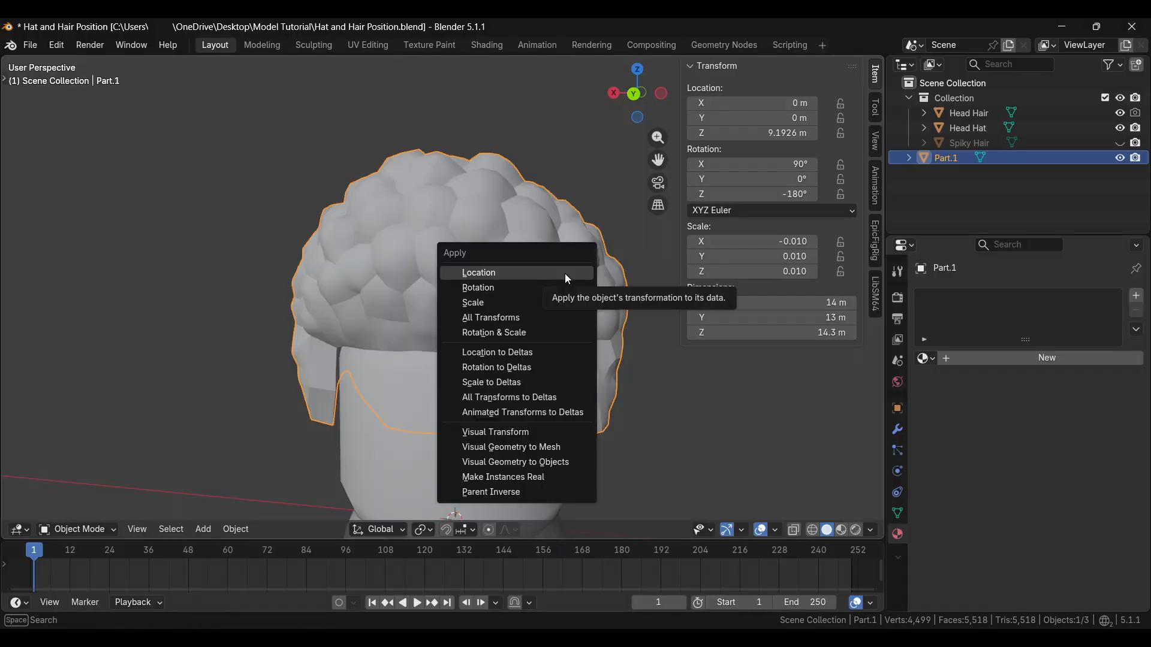
pyautogui.click(531, 317)
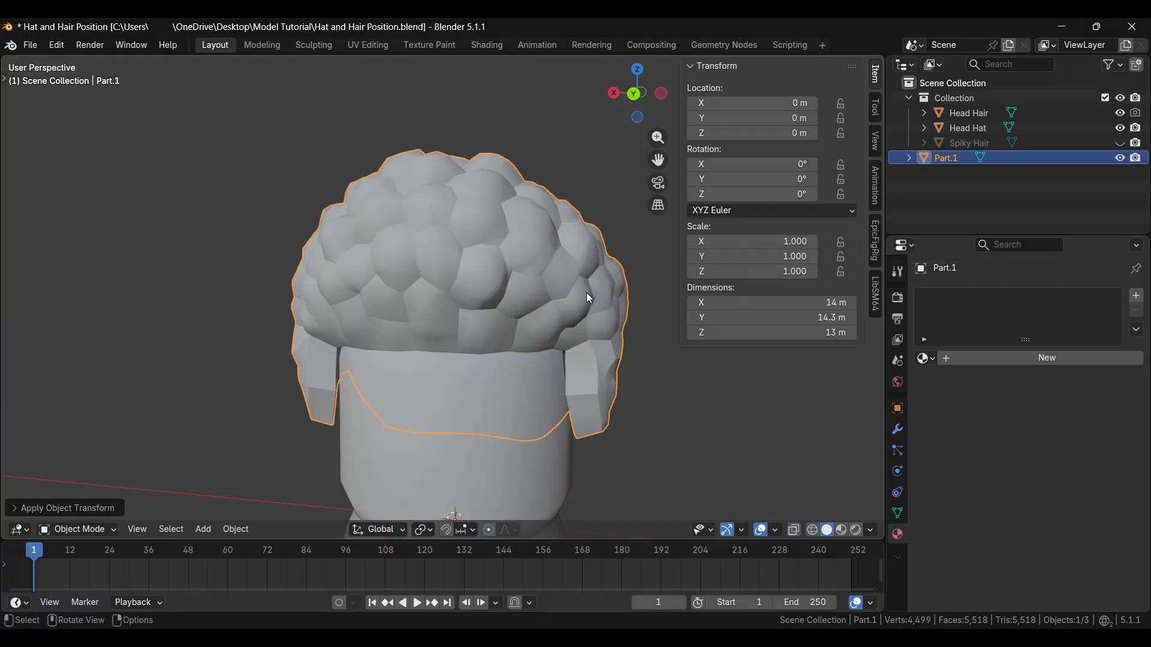
# Scale the hair piece uniformly to 0.98 so it fits closer around the head
pyautogui.moveTo(588, 295); pyautogui.dragTo(617, 326, button='middle')
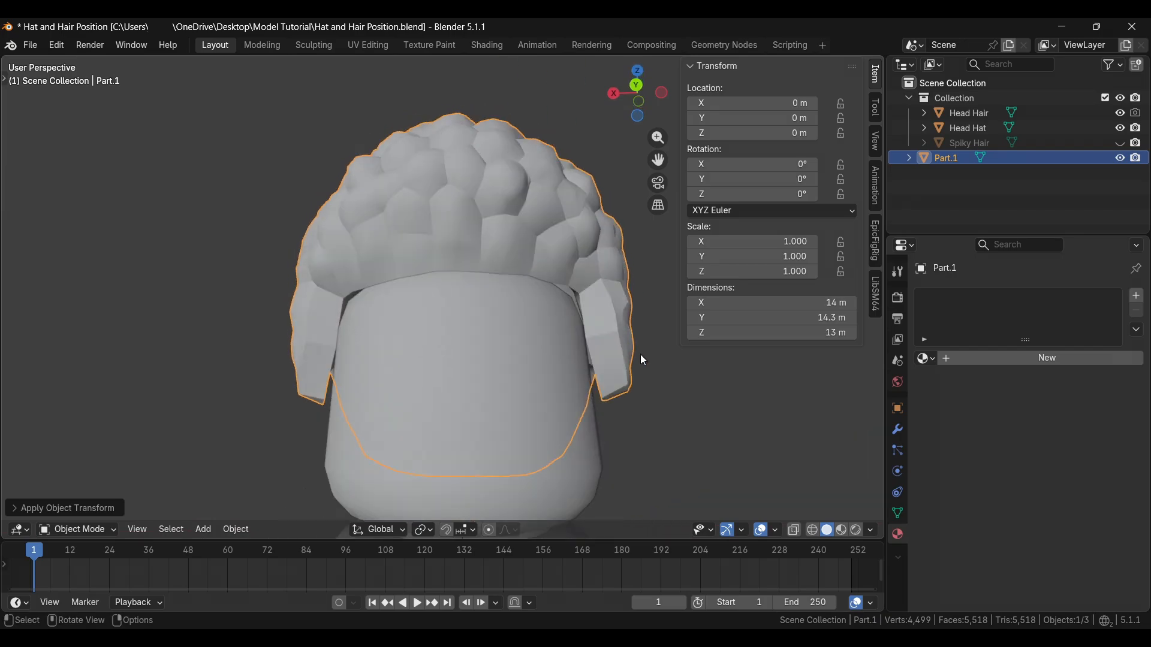
pyautogui.press('s')
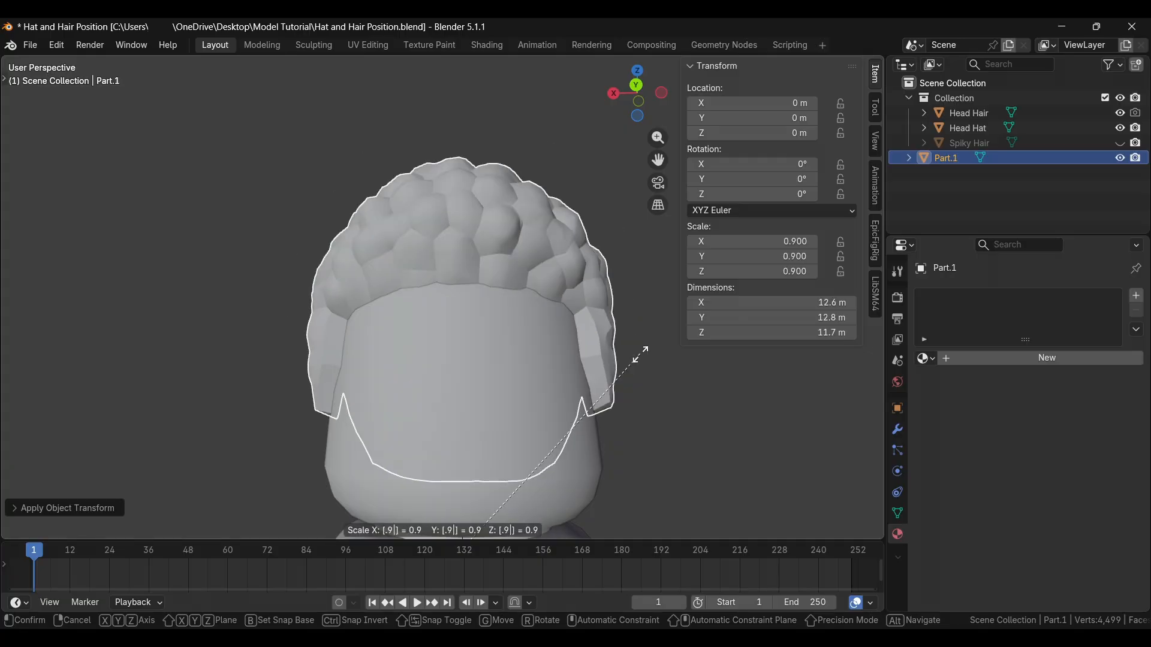
pyautogui.click(643, 360)
pyautogui.moveTo(539, 322); pyautogui.dragTo(535, 298, button='middle')
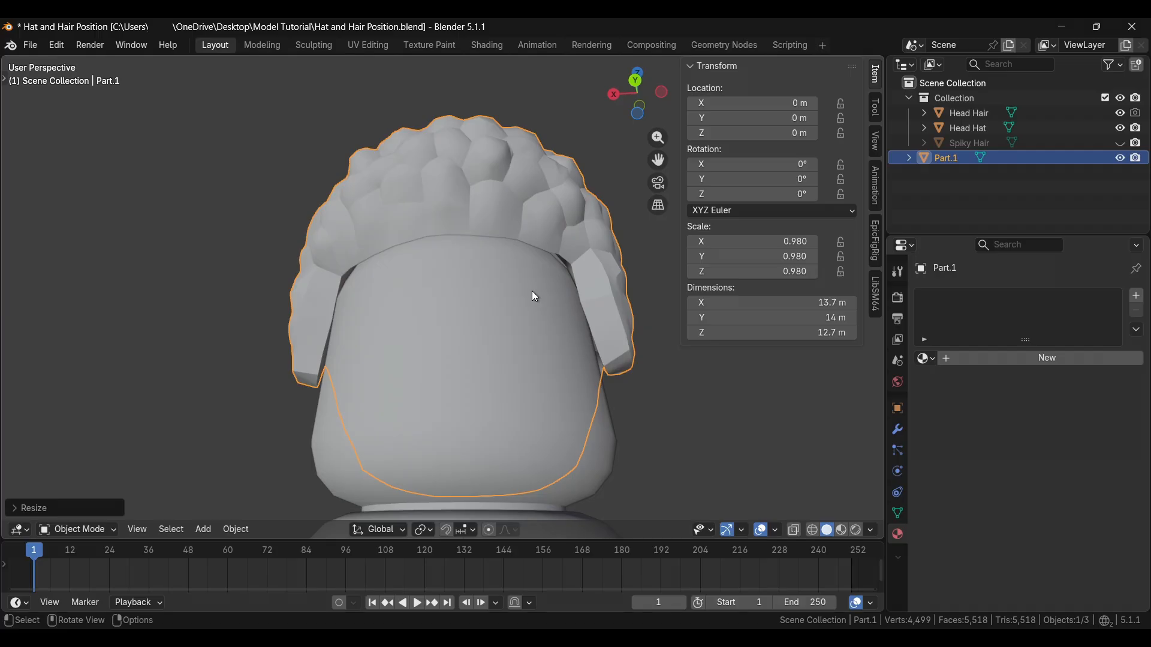
pyautogui.moveTo(534, 297); pyautogui.dragTo(546, 253, button='middle')
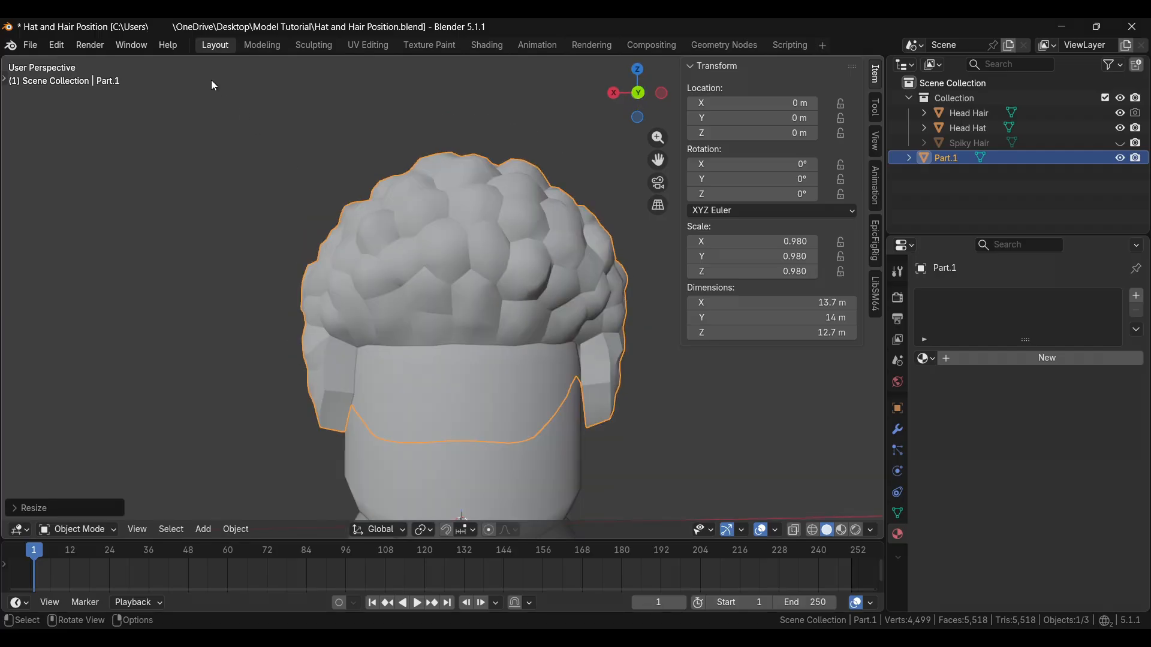
# Start a Stanford PLY export with the ply folder inside LSW3 CUSTOM MODEL as the destination
pyautogui.click(30, 45)
pyautogui.moveTo(74, 268)
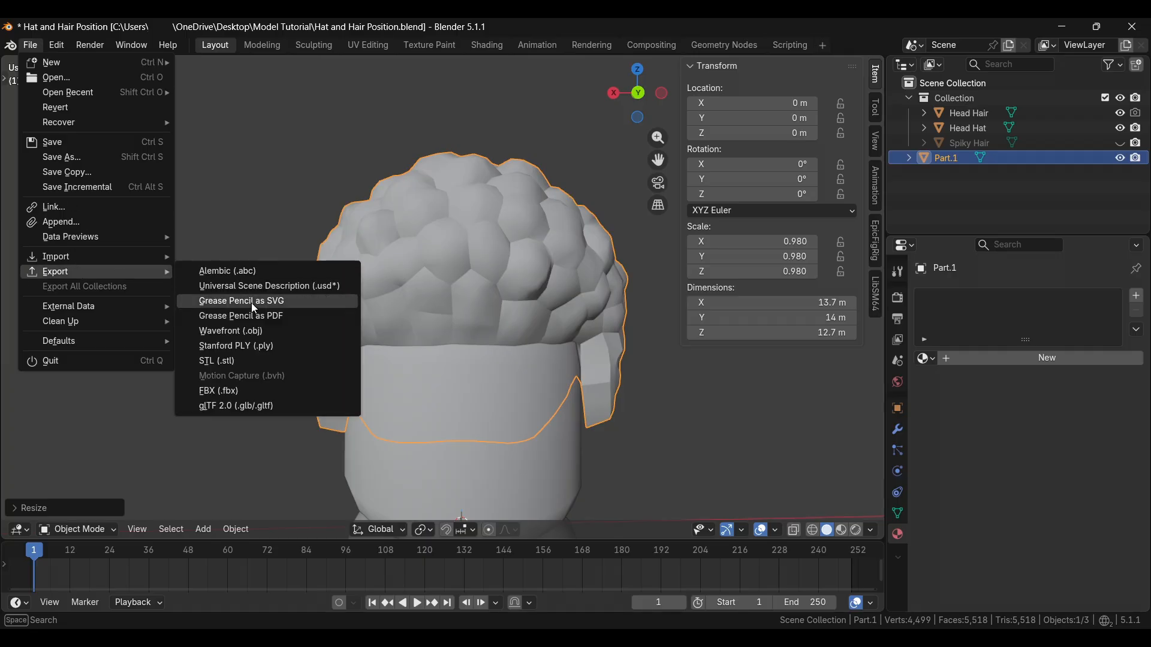
pyautogui.click(264, 350)
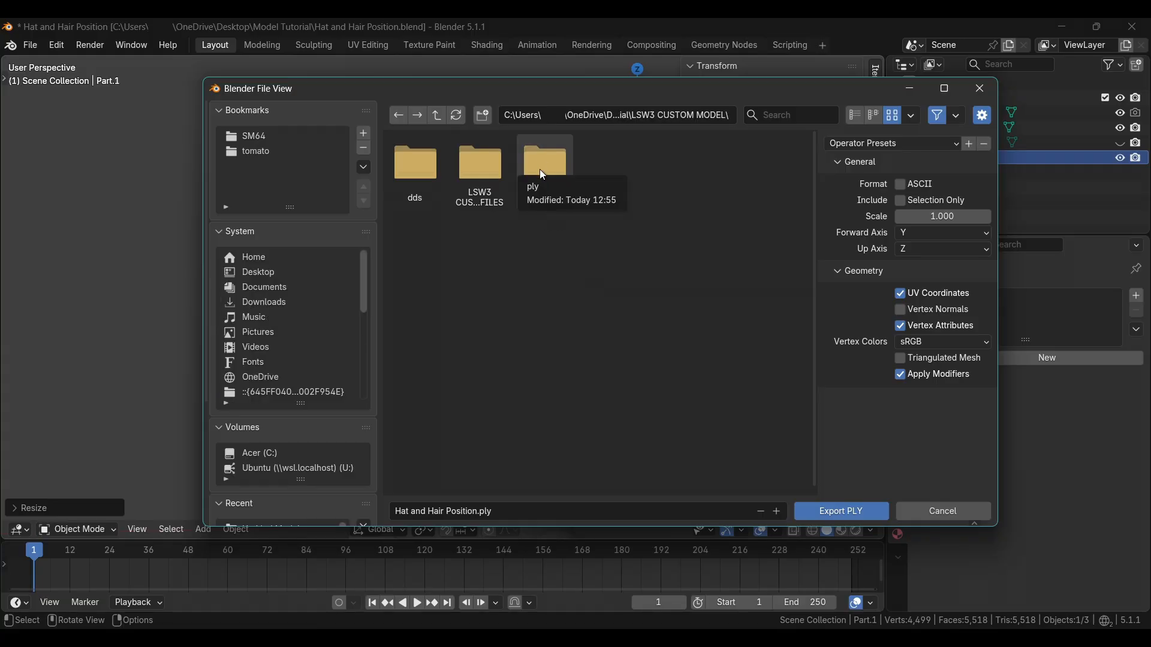
pyautogui.doubleClick(543, 174)
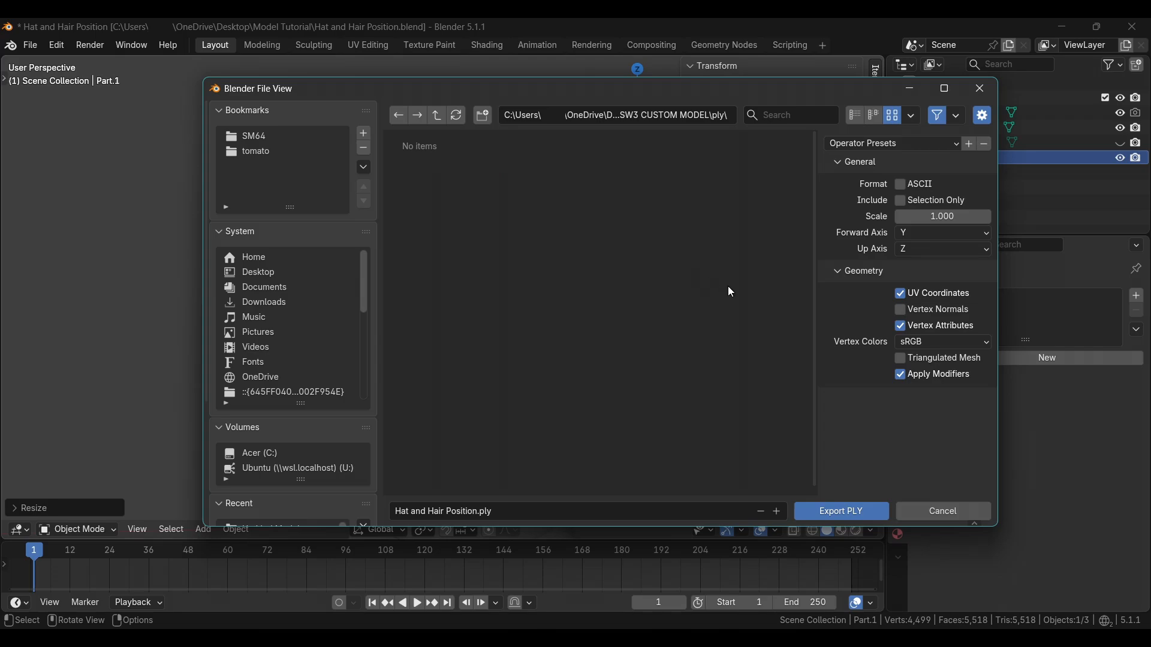
# Set the export to ASCII, selection only, -Z forward, Y up, vertex normals and no vertex colors, and load the LB2 preset
pyautogui.click(902, 185)
pyautogui.click(930, 233)
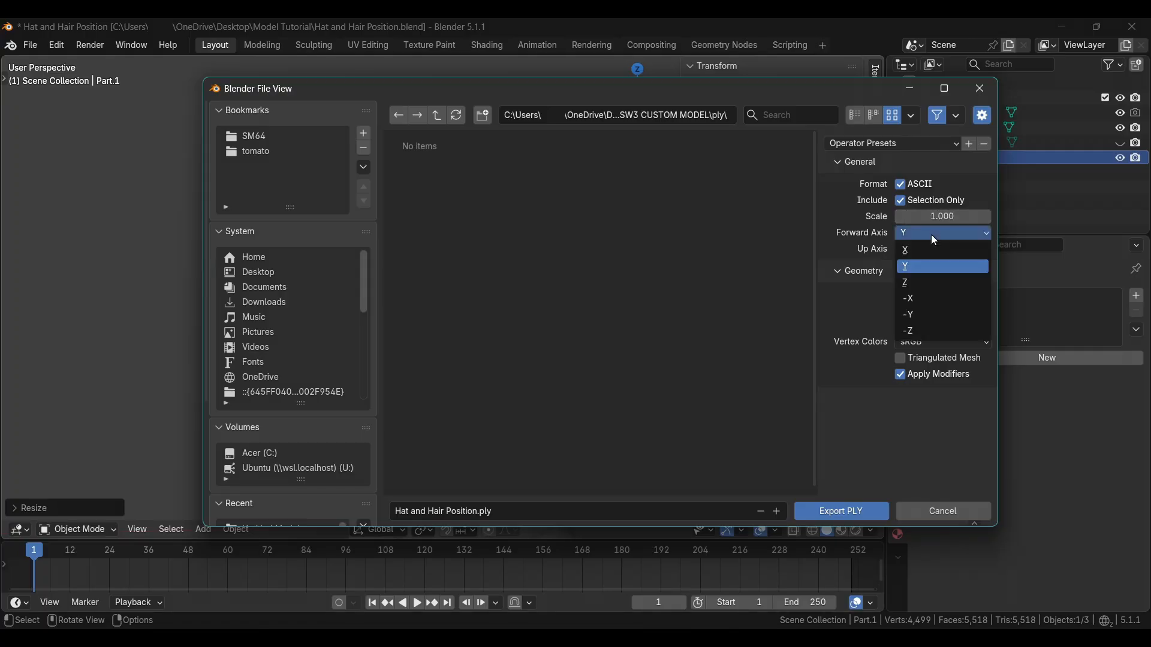
pyautogui.click(923, 333)
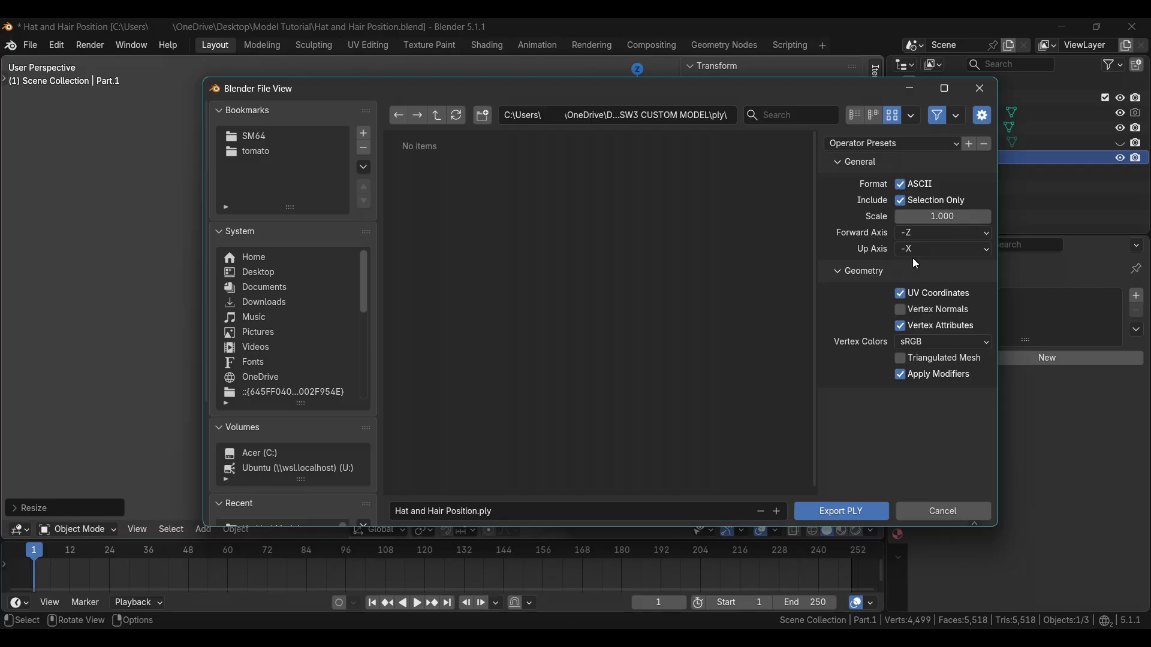
pyautogui.click(933, 249)
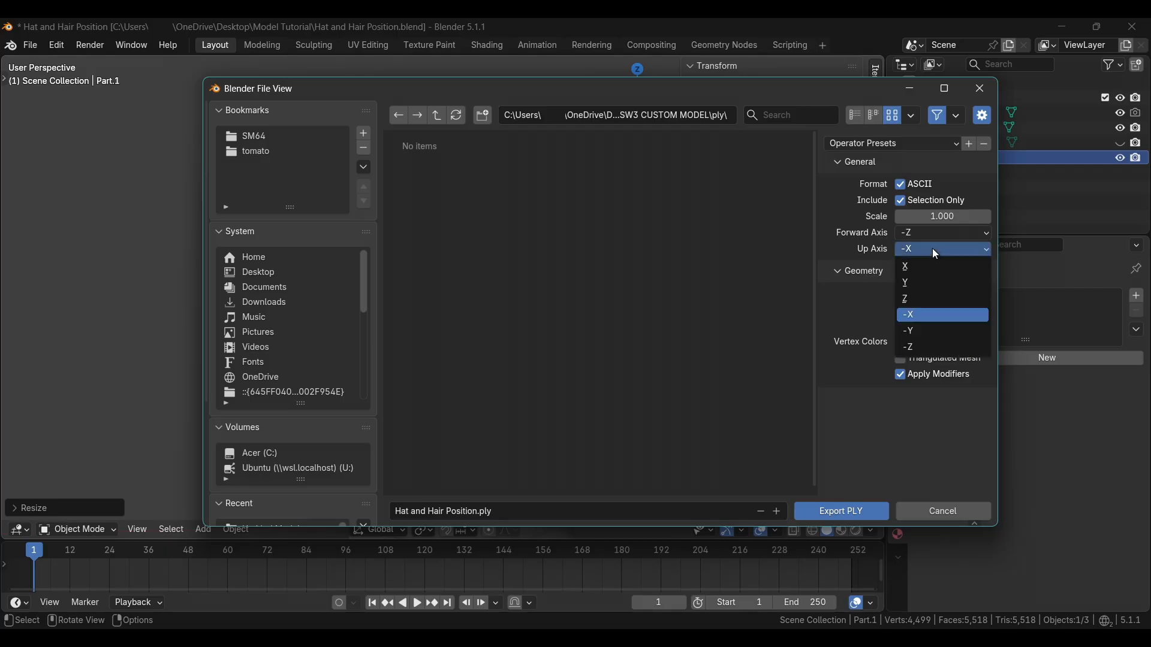
pyautogui.click(933, 284)
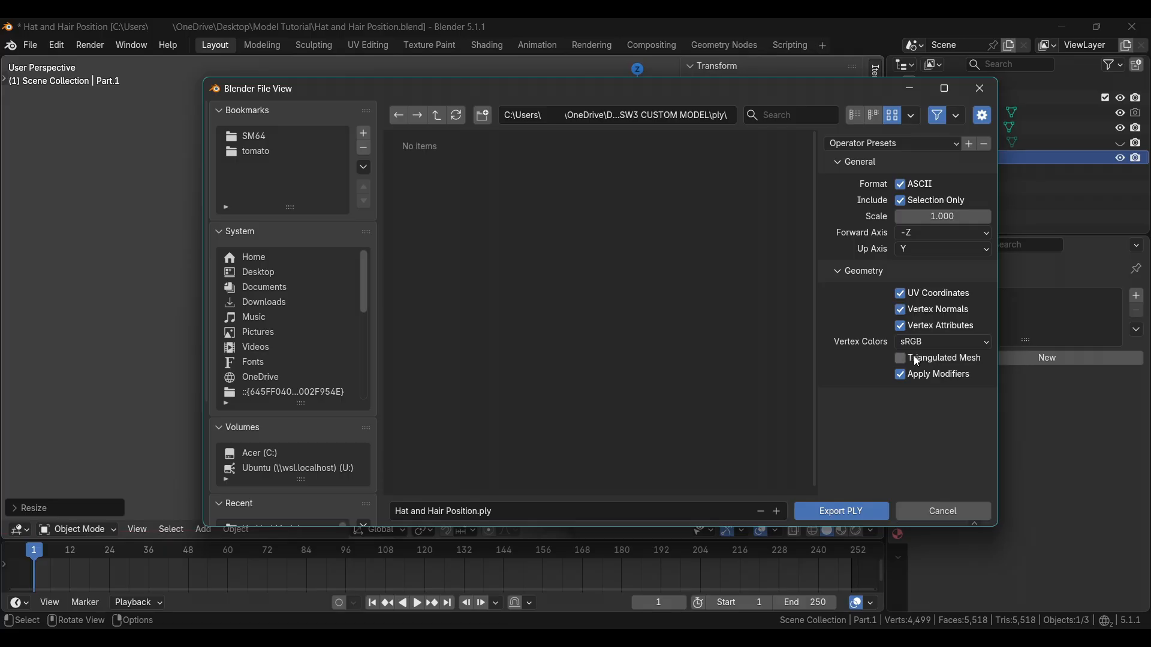
pyautogui.click(926, 341)
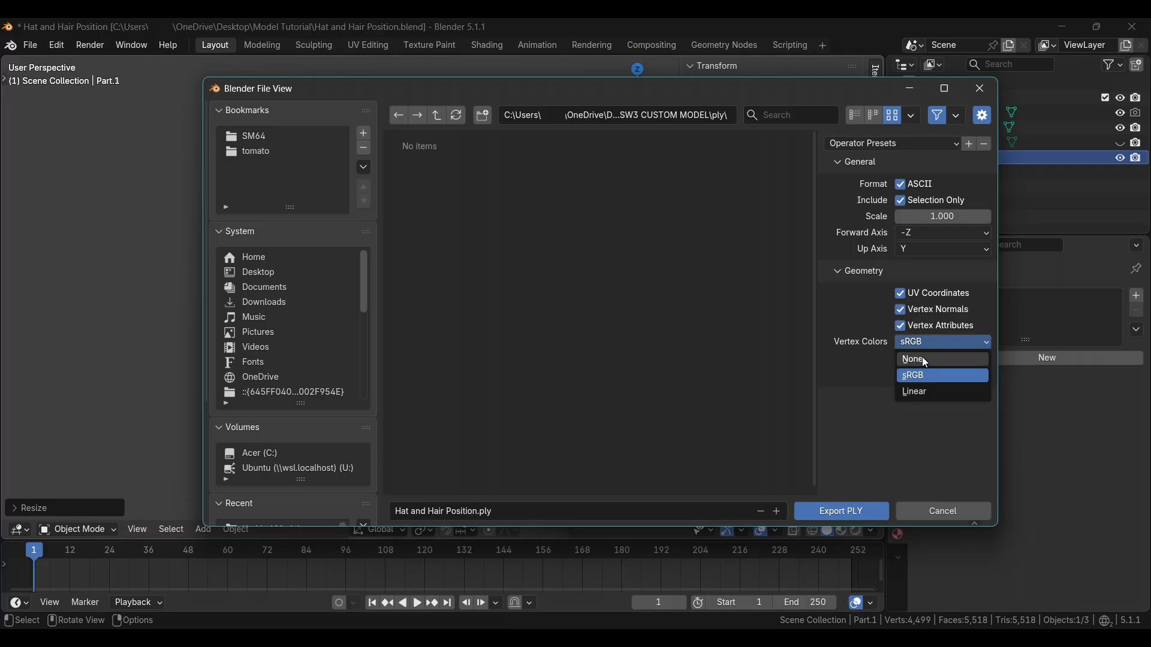
pyautogui.click(922, 359)
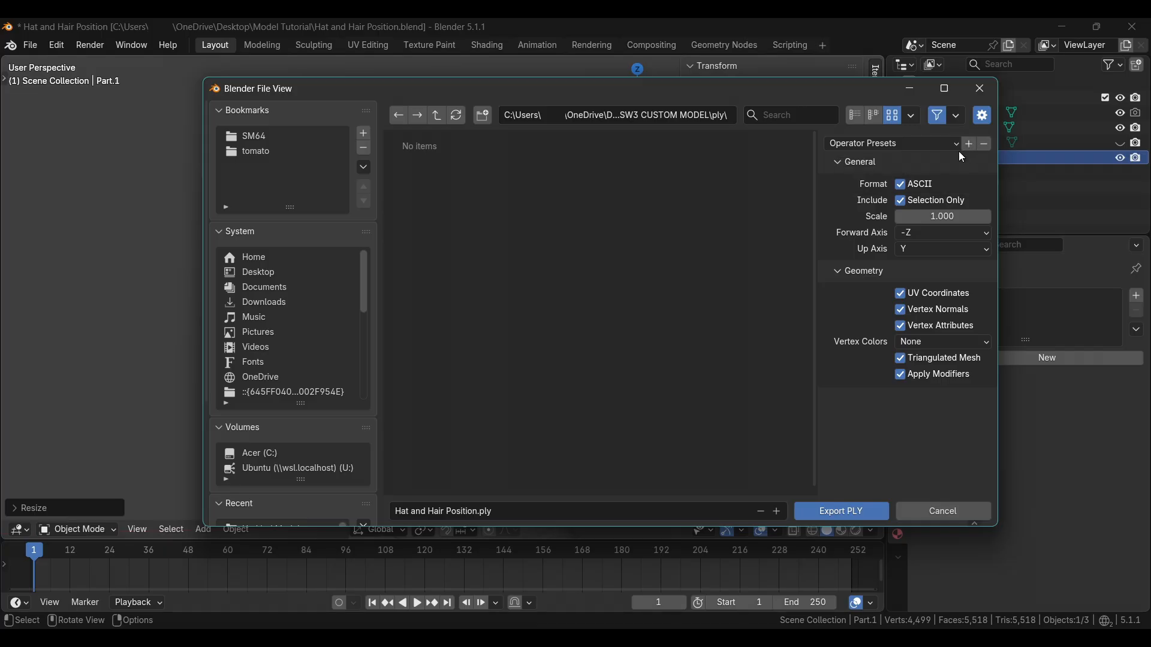
pyautogui.click(912, 144)
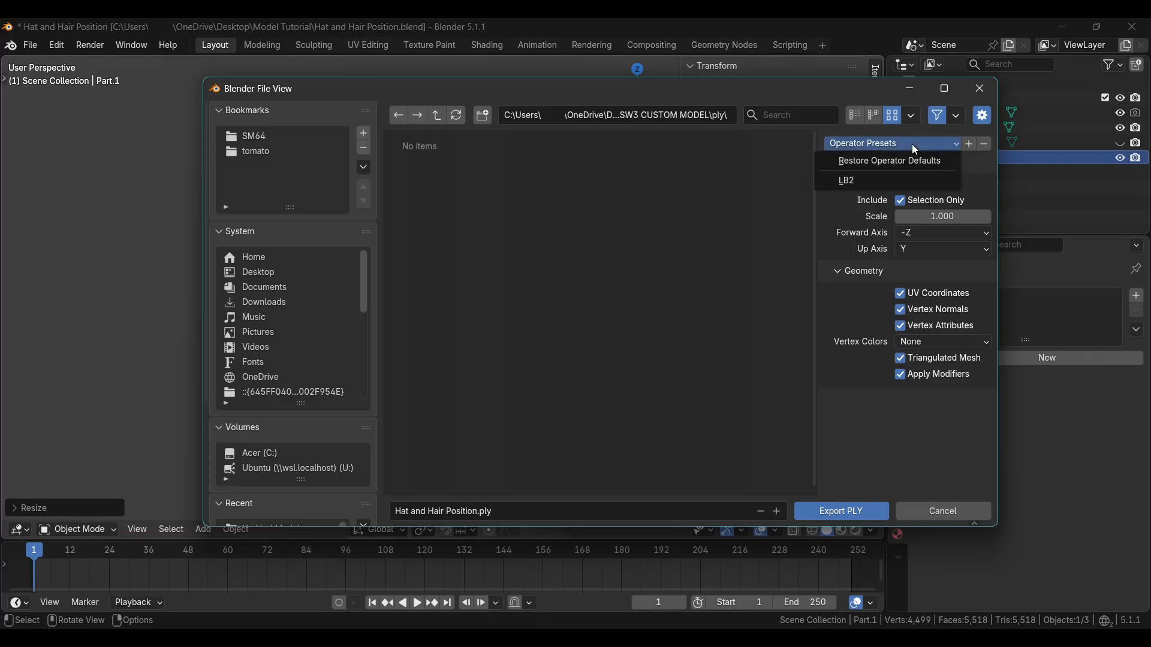
pyautogui.click(862, 179)
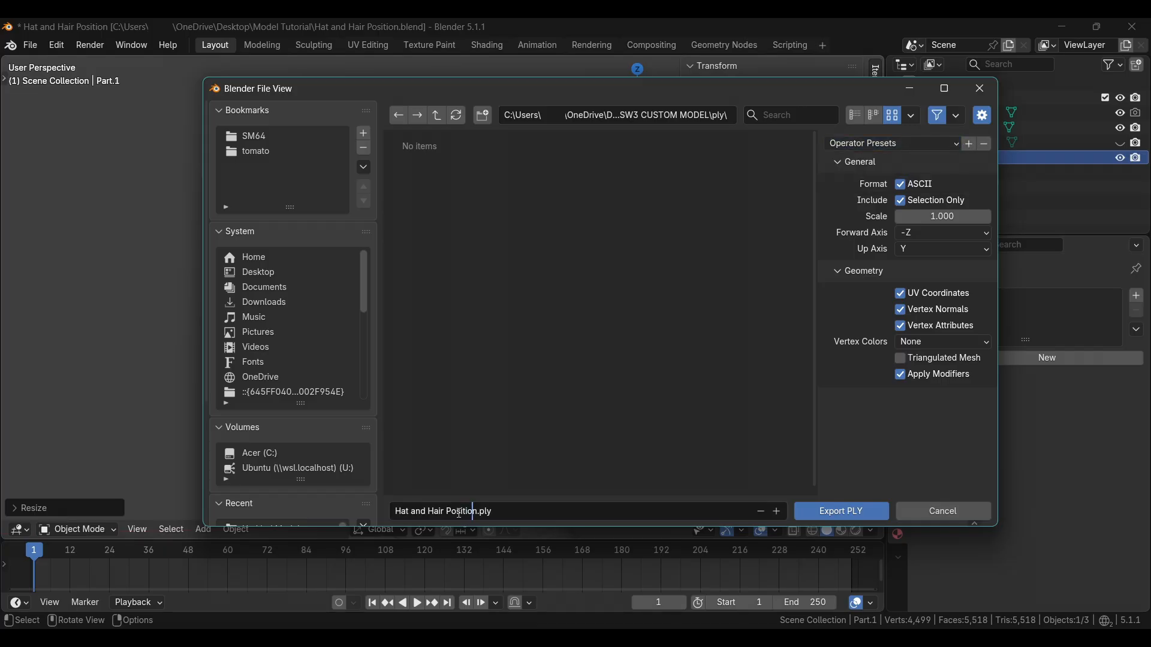
# Replace the default file name and export the hair as a PLY file
pyautogui.press('BackSpace')
pyautogui.press('BackSpace')
pyautogui.press('BackSpace')
pyautogui.press('BackSpace')
pyautogui.press('BackSpace')
pyautogui.press('BackSpace')
pyautogui.press('BackSpace')
pyautogui.press('BackSpace')
pyautogui.press('BackSpace')
pyautogui.press('BackSpace')
pyautogui.press('BackSpace')
pyautogui.press('BackSpace')
pyautogui.press('BackSpace')
pyautogui.press('BackSpace')
pyautogui.press('BackSpace')
pyautogui.press('BackSpace')
pyautogui.press('BackSpace')
pyautogui.press('BackSpace')
pyautogui.press('BackSpace')
pyautogui.press('BackSpace')
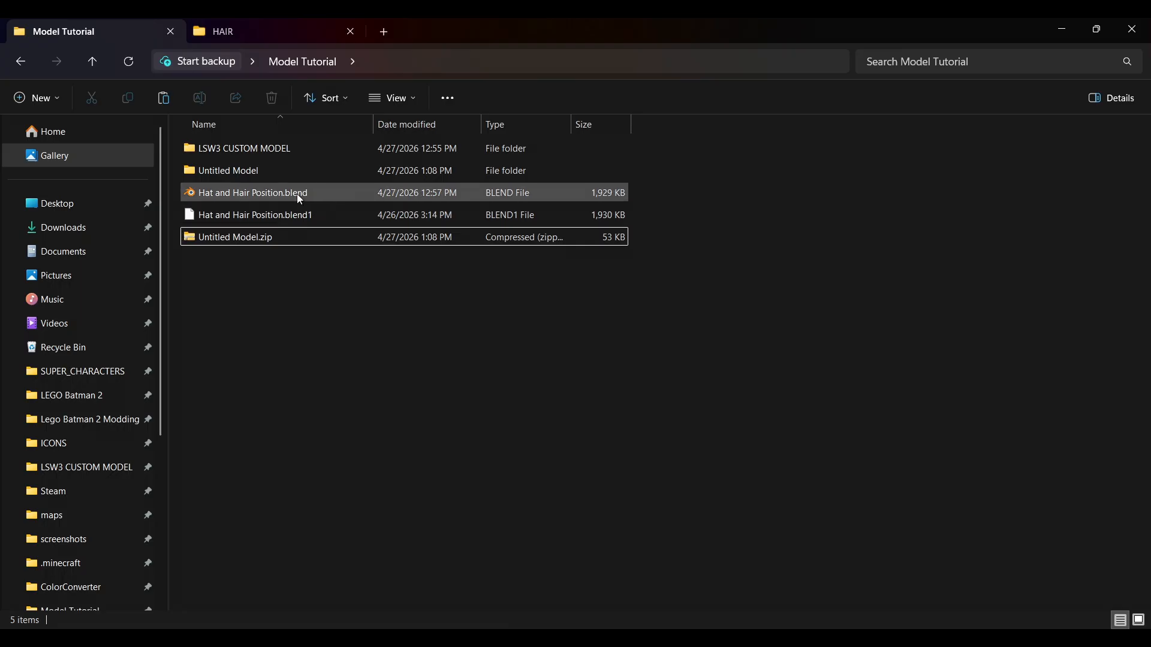
# Launch model_copier.exe from LSW3 CUSTOM MODEL and set the default string to Hair_Morales and the GSC code to MORALES
pyautogui.doubleClick(298, 148)
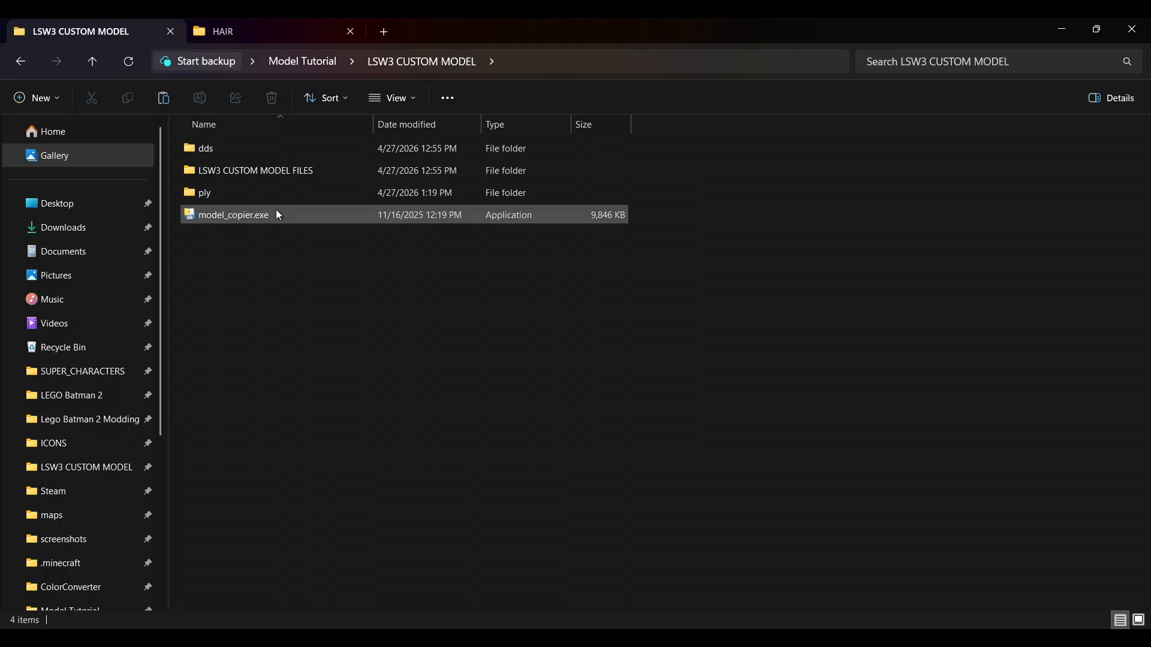
pyautogui.doubleClick(262, 215)
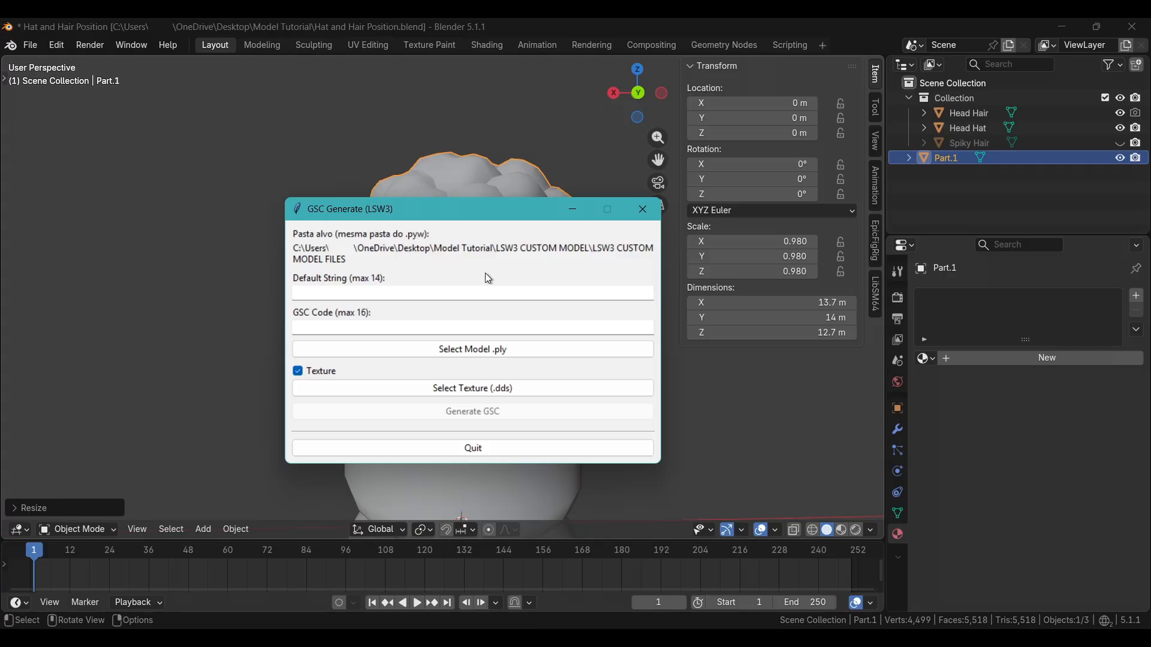
pyautogui.click(484, 294)
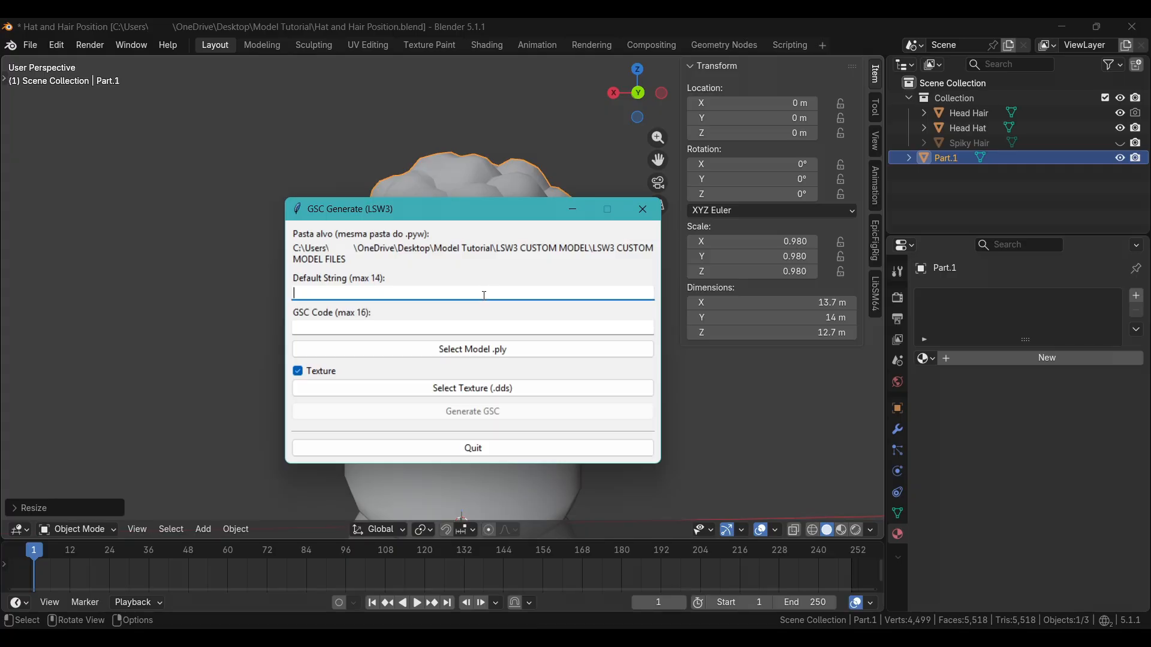
pyautogui.write('Hair_Morales')
pyautogui.press('Tab')
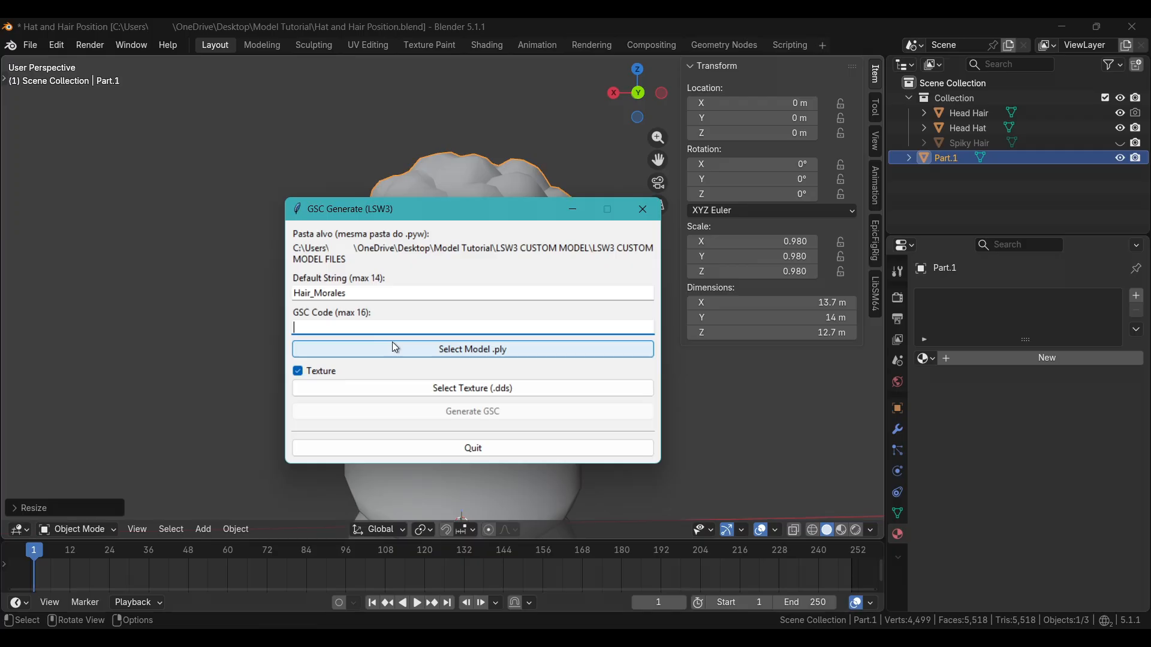
pyautogui.write('MORALES')
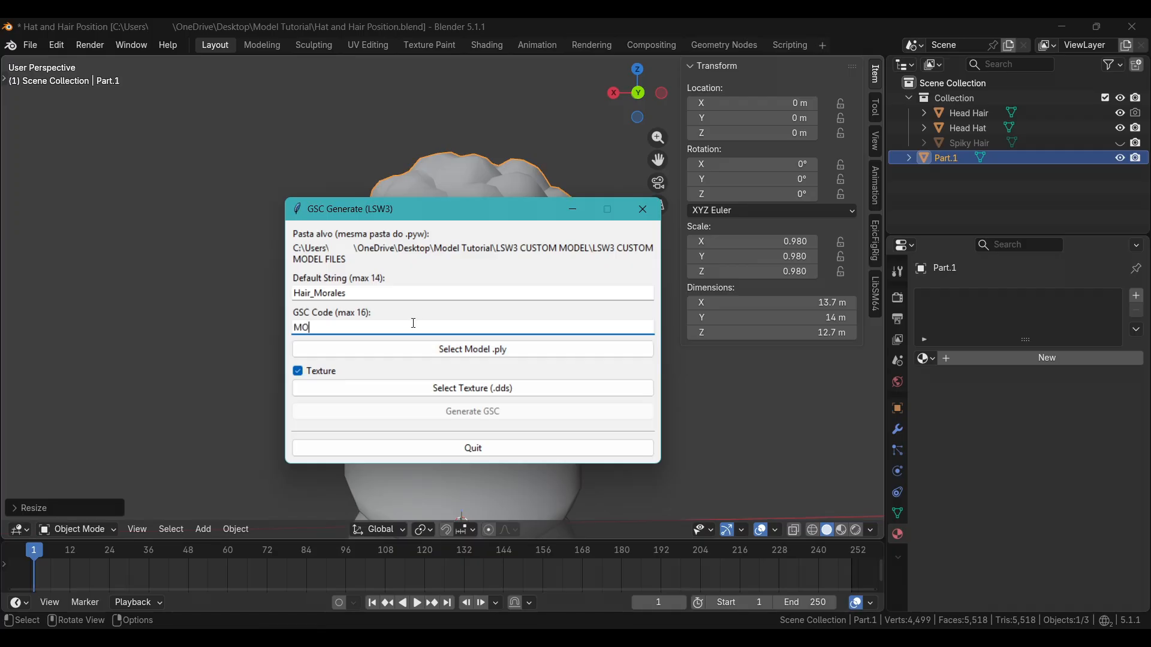
# Load the exported hair PLY as the model and turn off the texture option
pyautogui.click(437, 353)
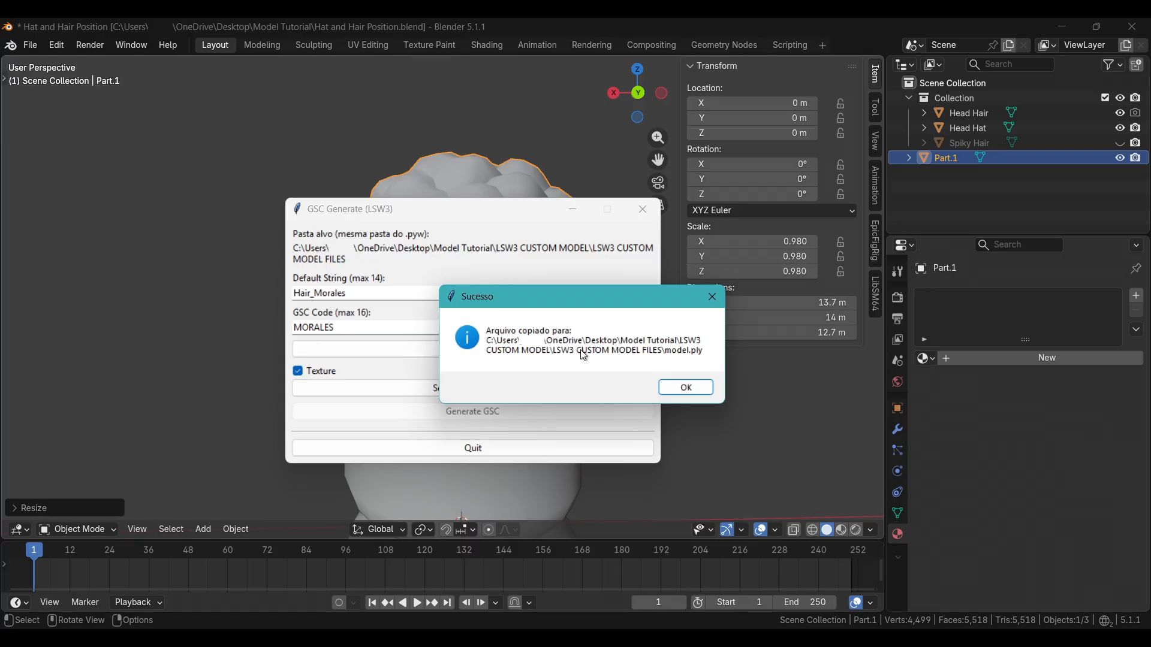
pyautogui.click(687, 387)
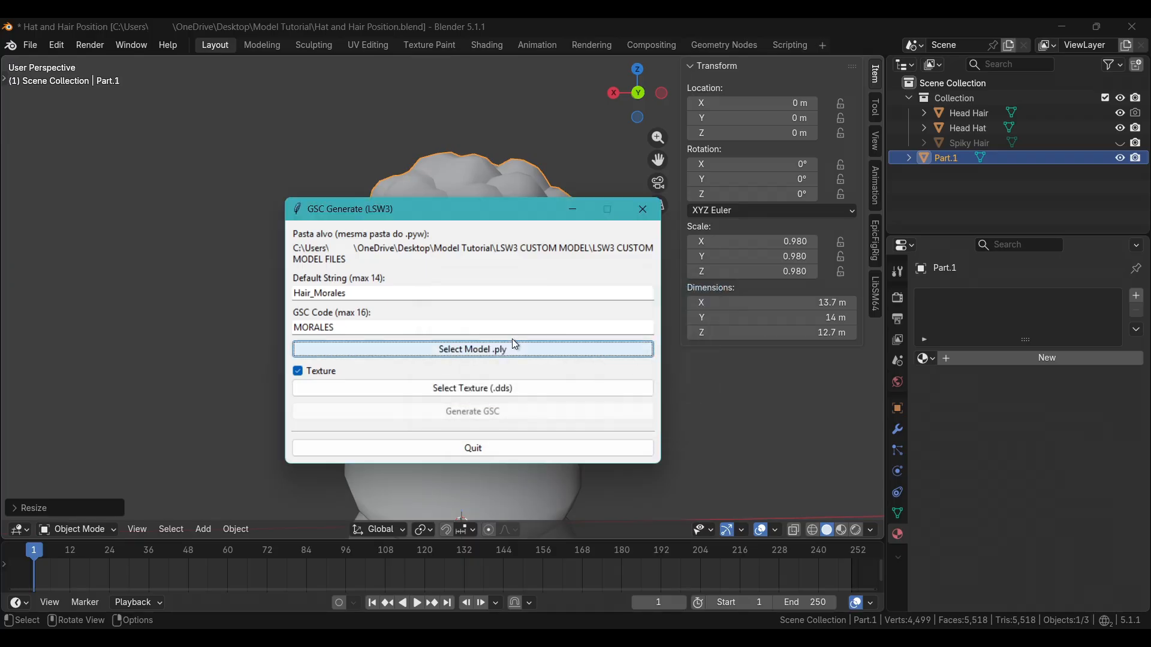
pyautogui.click(334, 376)
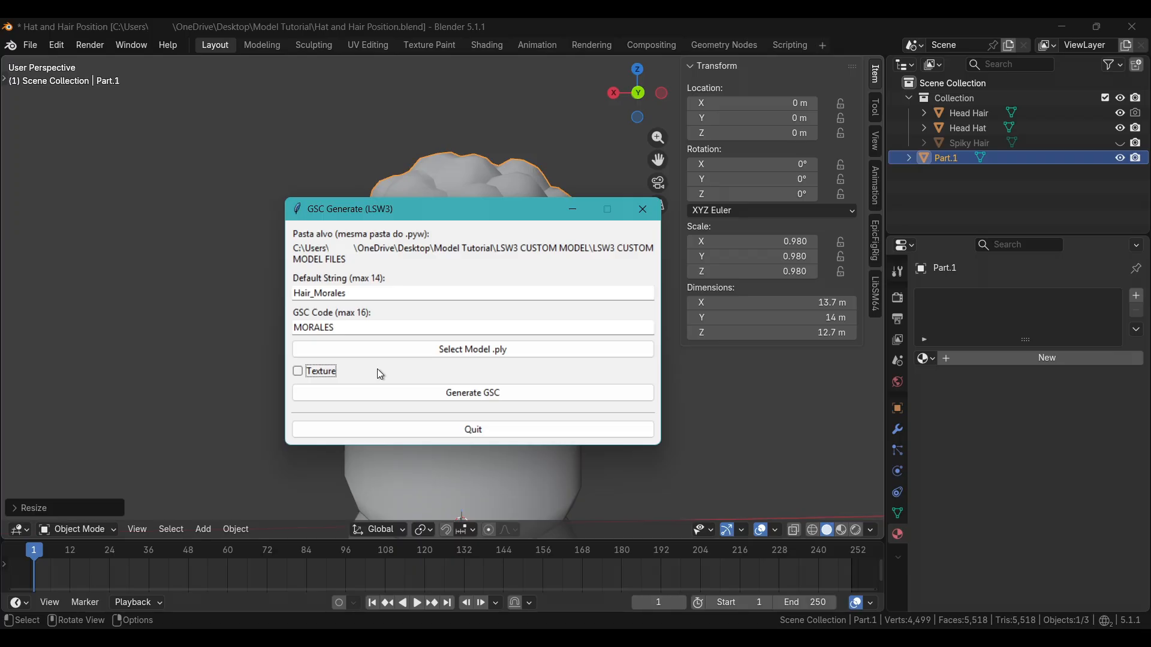
# Generate the GSC file as HAIR_MORALES_NXG.GSC in LSW3 CUSTOM MODEL FILES and quit the generator
pyautogui.click(449, 395)
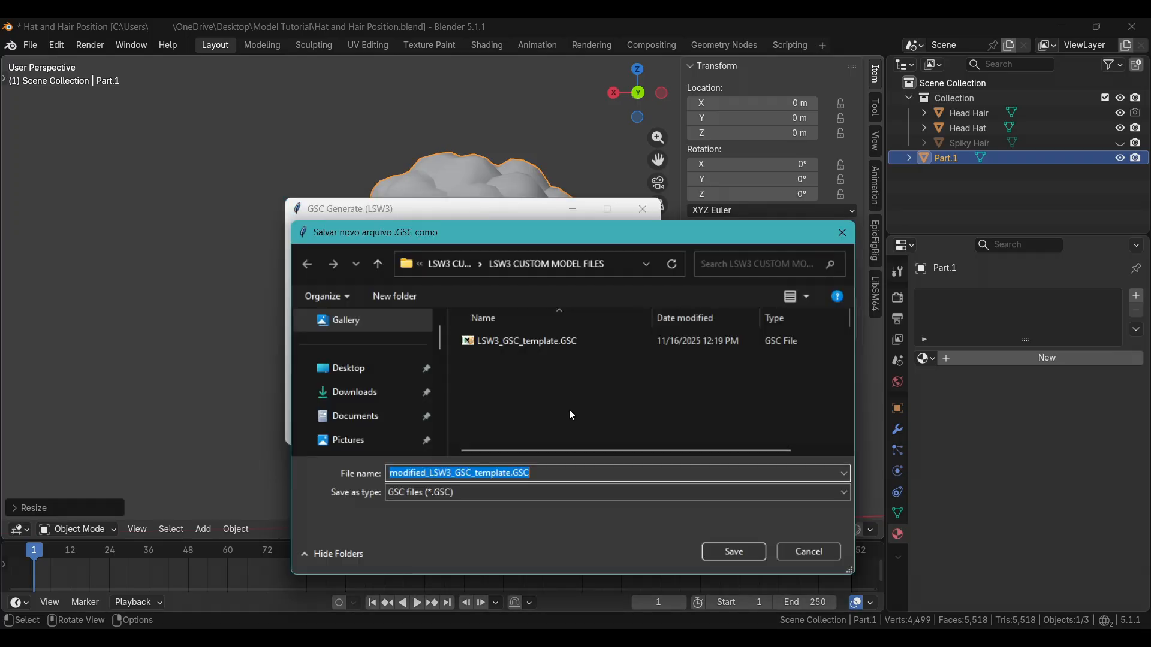
pyautogui.click(510, 473)
pyautogui.hotkey('shift', 'Home')
pyautogui.write('HAIR')
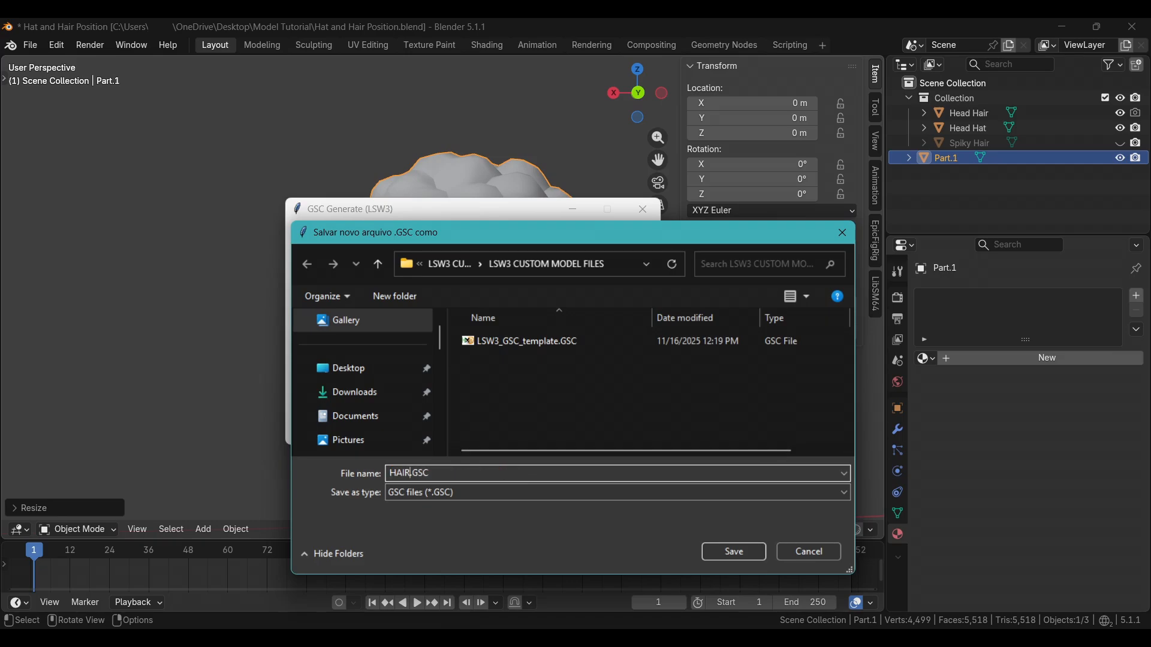
pyautogui.write('_MORALES_NXG')
pyautogui.click(735, 552)
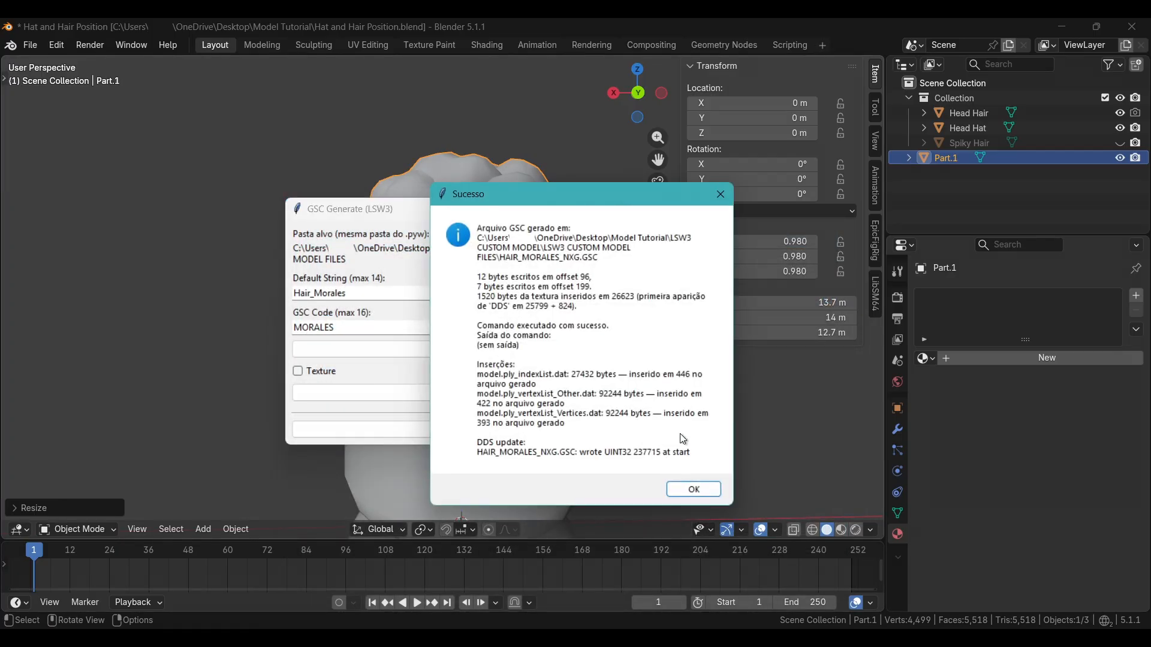
pyautogui.click(692, 488)
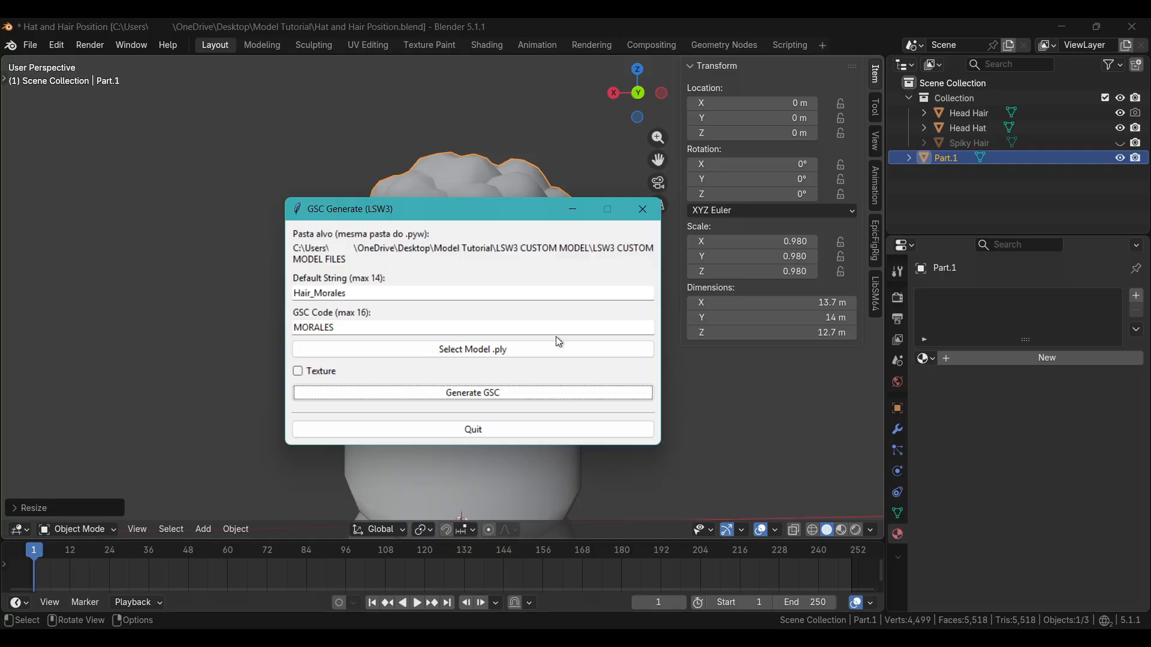
pyautogui.click(404, 430)
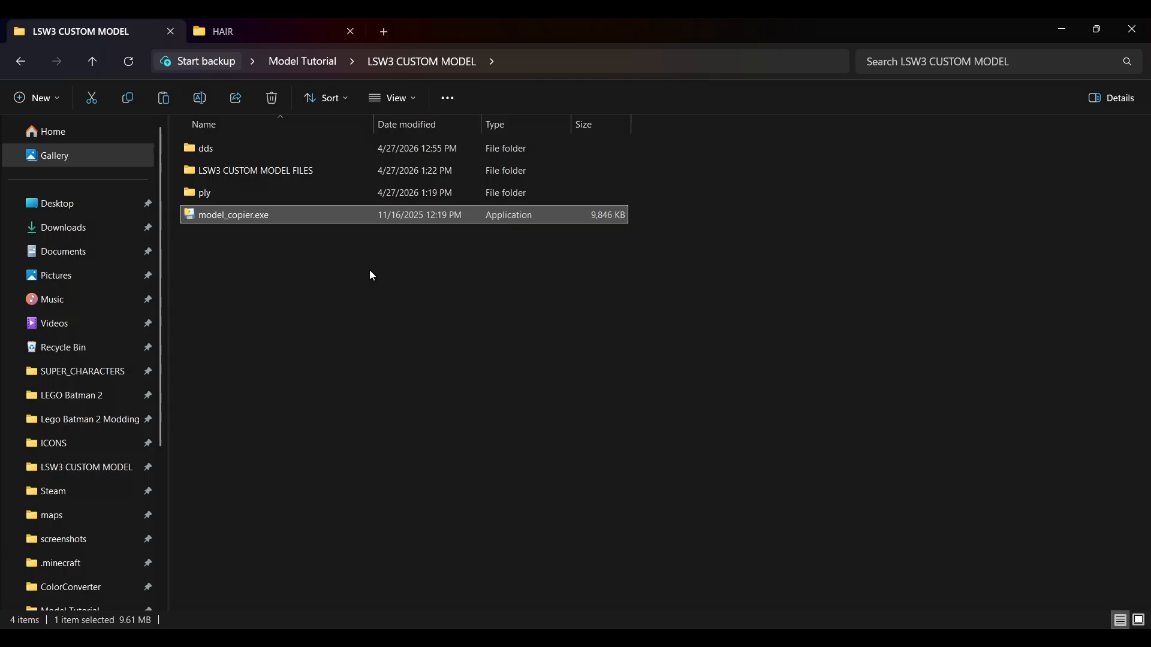
# Move HAIR_MORALES_NXG.GSC from LSW3 CUSTOM MODEL FILES into LEGO Batman 2's SUPER_CHARACTERS HAIR folder and switch to HxD
pyautogui.doubleClick(285, 173)
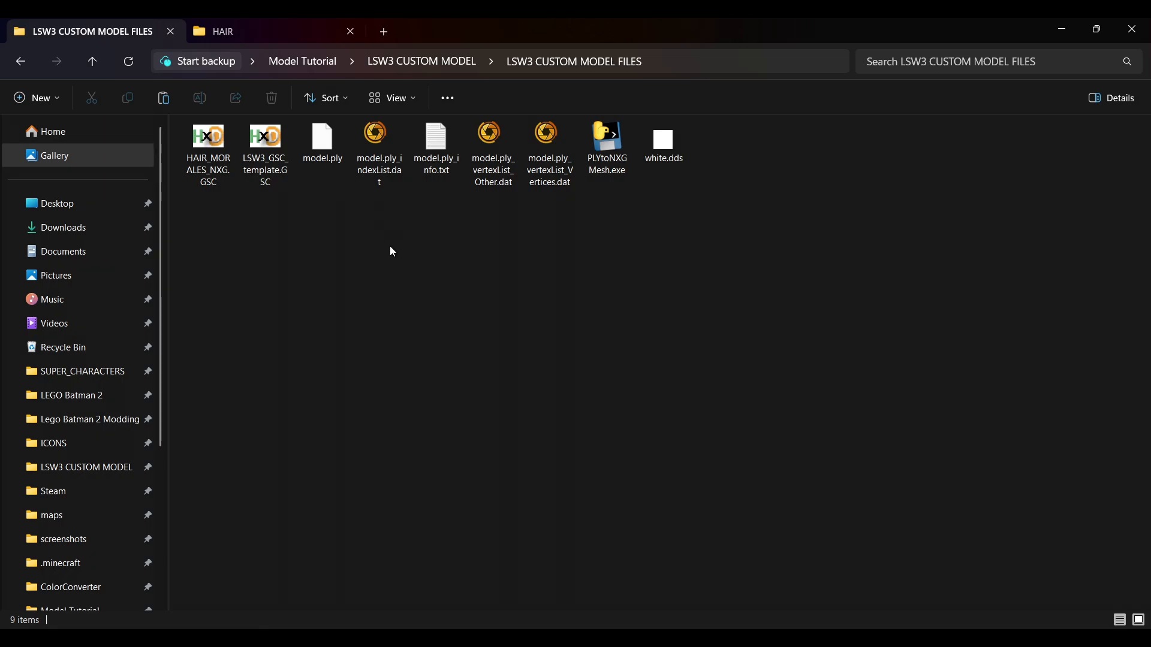
pyautogui.click(219, 150)
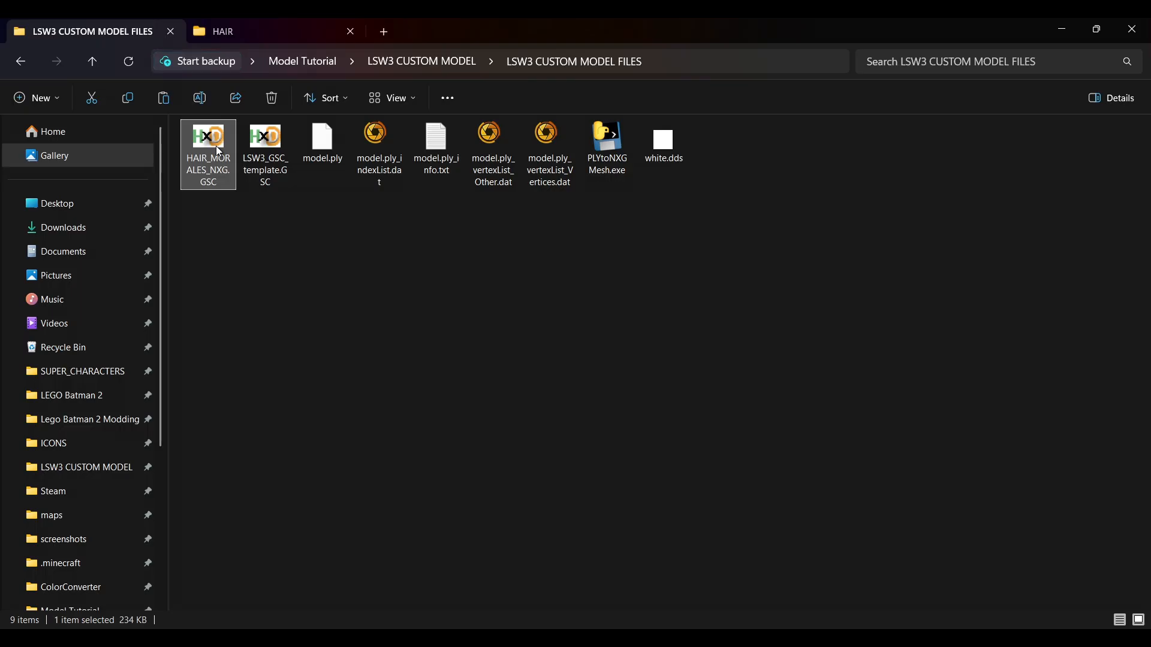
pyautogui.moveTo(215, 145); pyautogui.dragTo(473, 204)
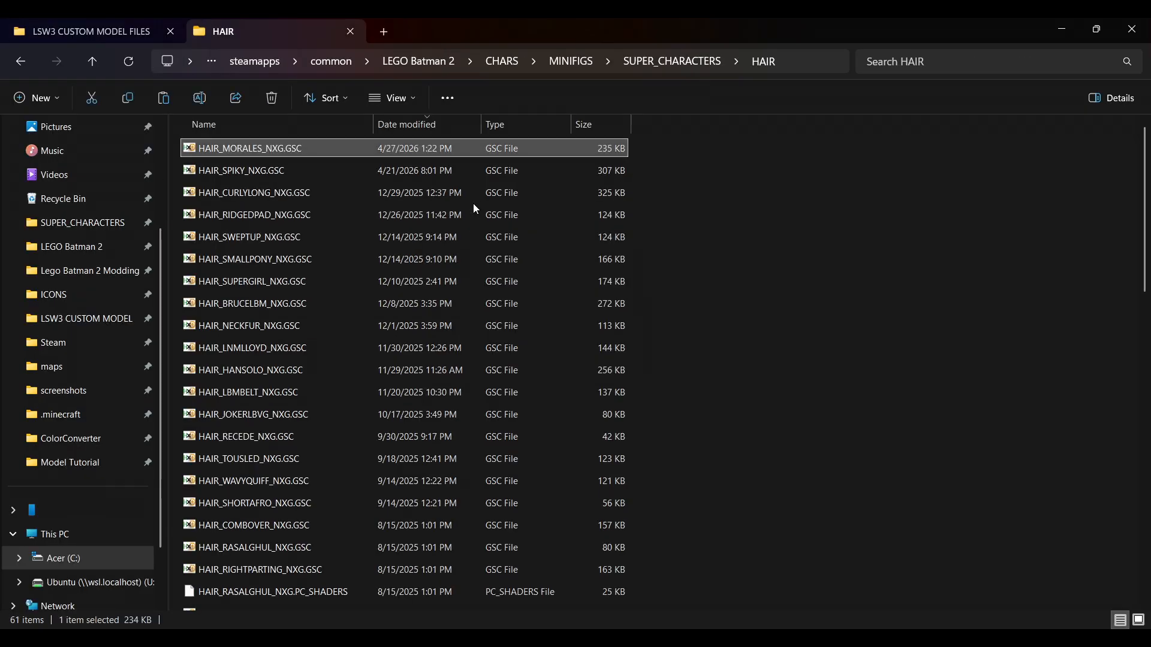
pyautogui.hotkey('alt', 'Tab')
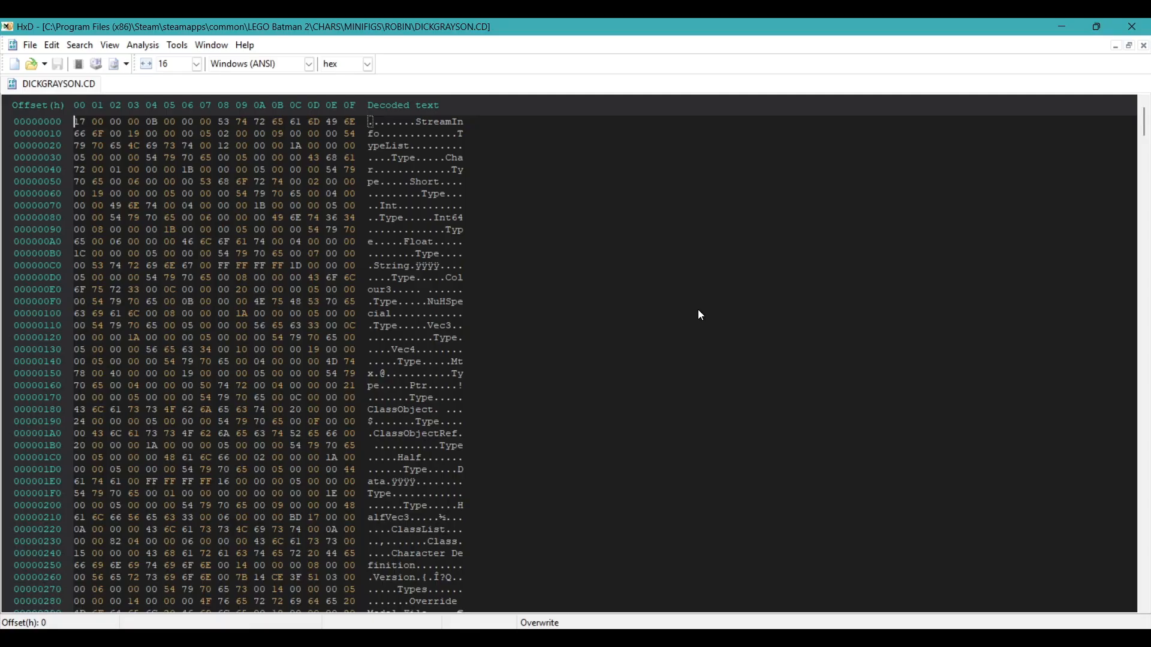
# In DICKGRAYSON.CD, overwrite the start of COMBOVER in the hair path with MORALES and of Combover in the hair name with Morales
pyautogui.scroll(-20, 486, 446)
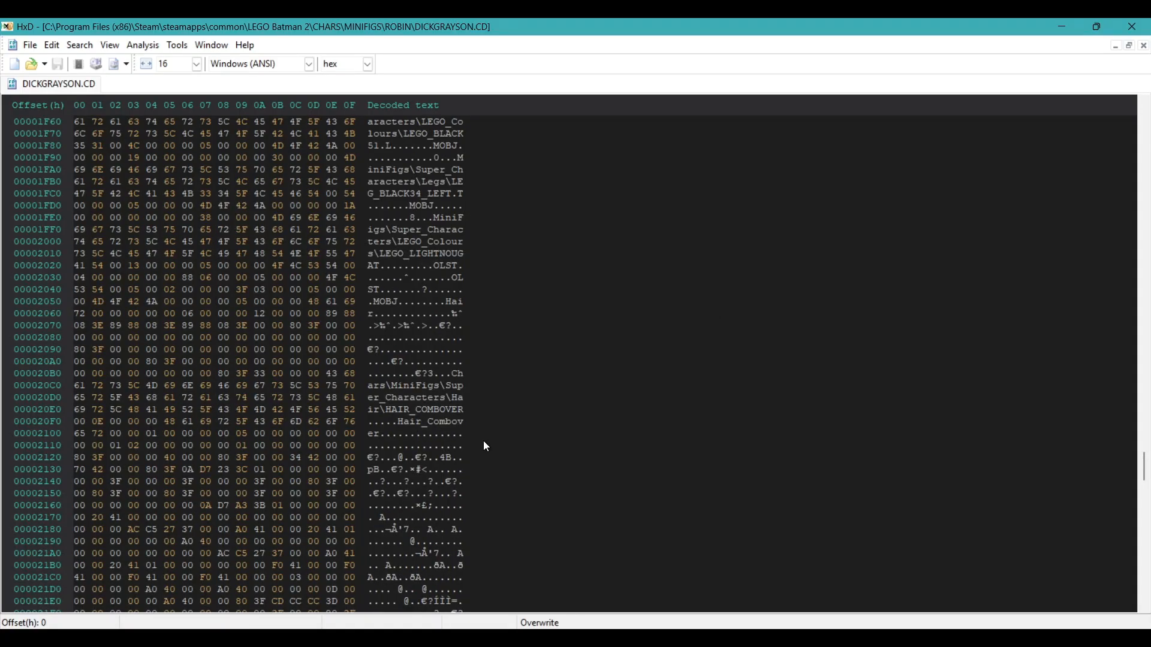
pyautogui.click(417, 411)
pyautogui.write('MORALES')
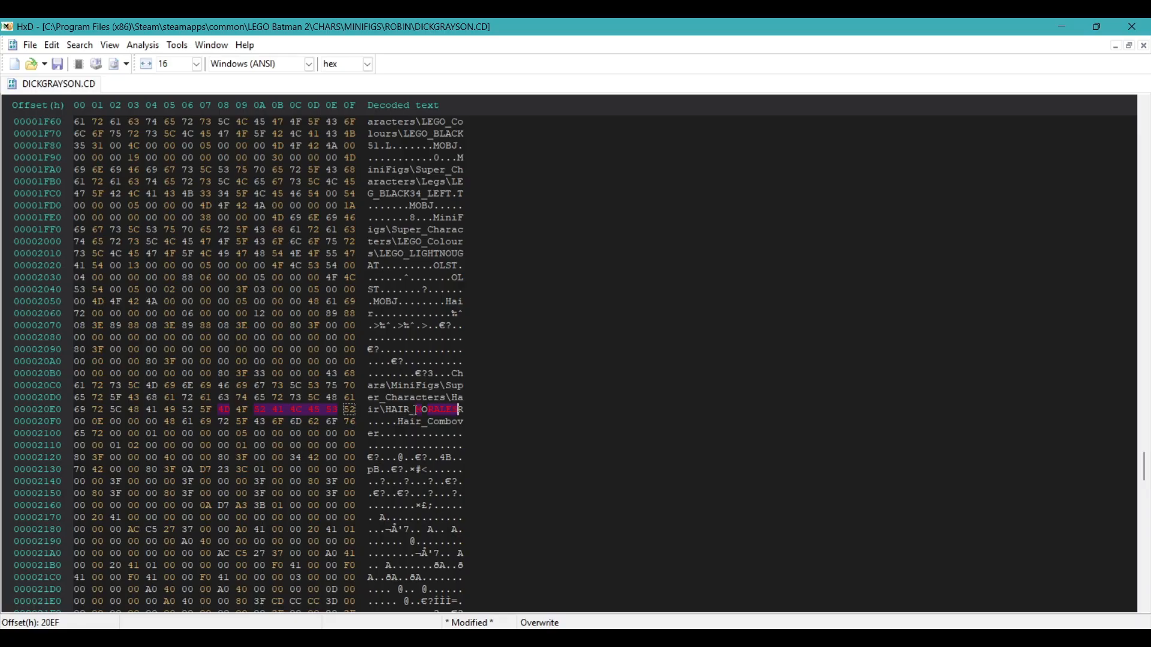
pyautogui.click(431, 422)
pyautogui.write('Morales')
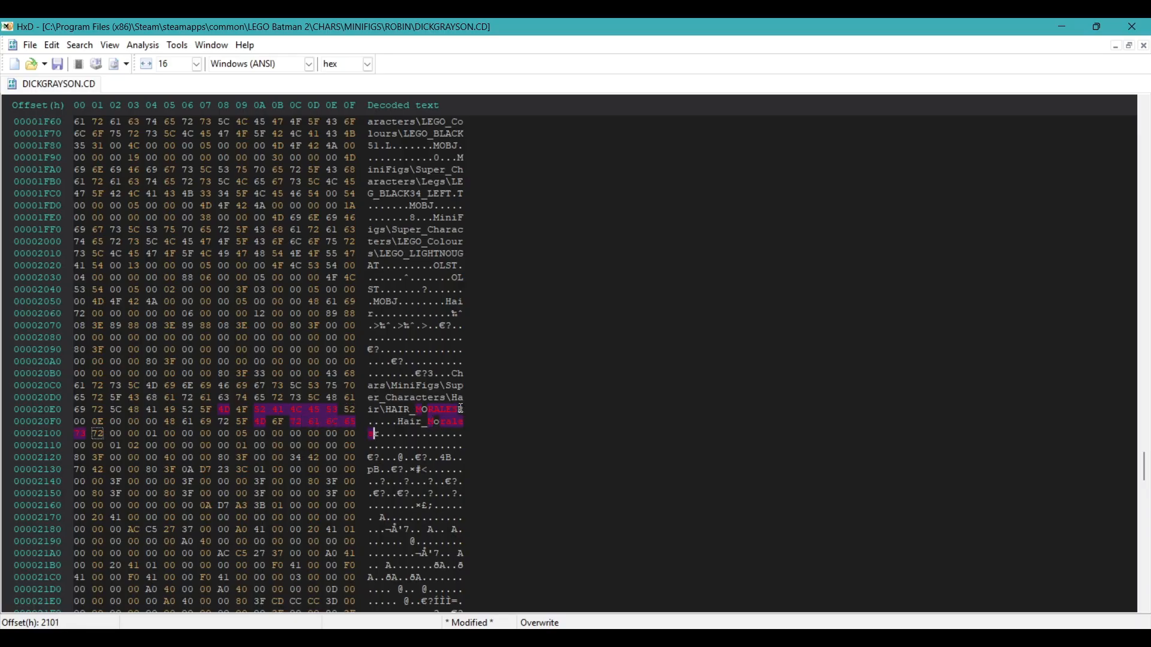
# Replace the leftover final letter after both Morales hair entries with 00 bytes
pyautogui.click(344, 410)
pyautogui.write('00')
pyautogui.press('Down')
pyautogui.press('Right')
pyautogui.write('00')
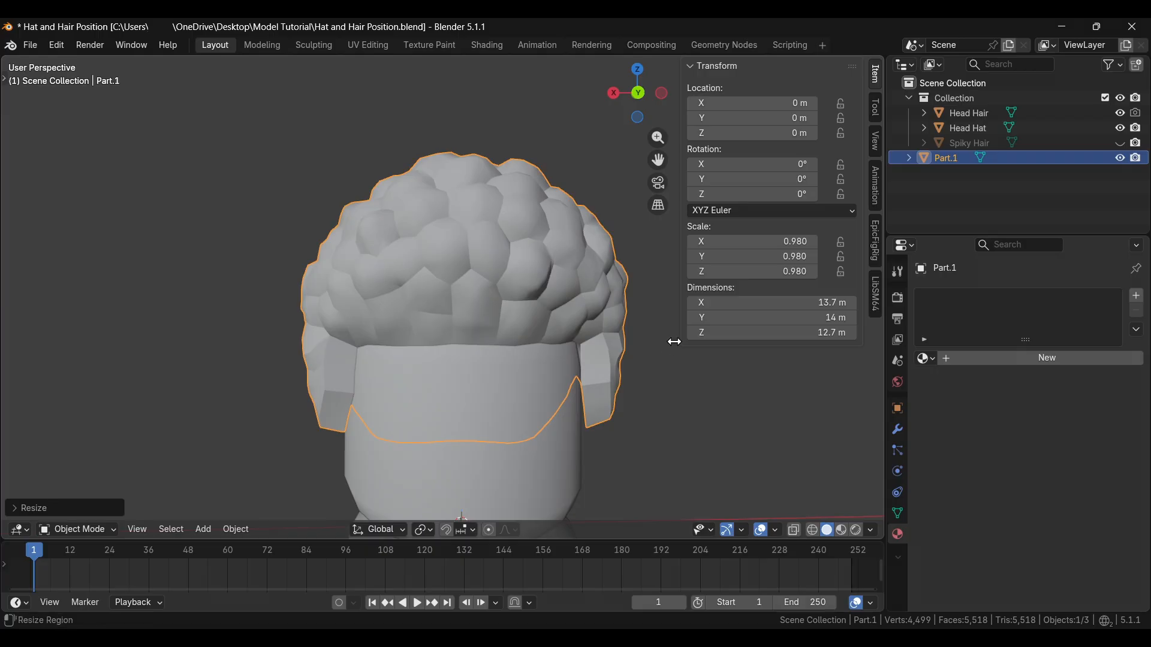
# Switch to Blender and hide the Part.1 hair model and the Head Hair reference head
pyautogui.scroll(-2, 560, 330)
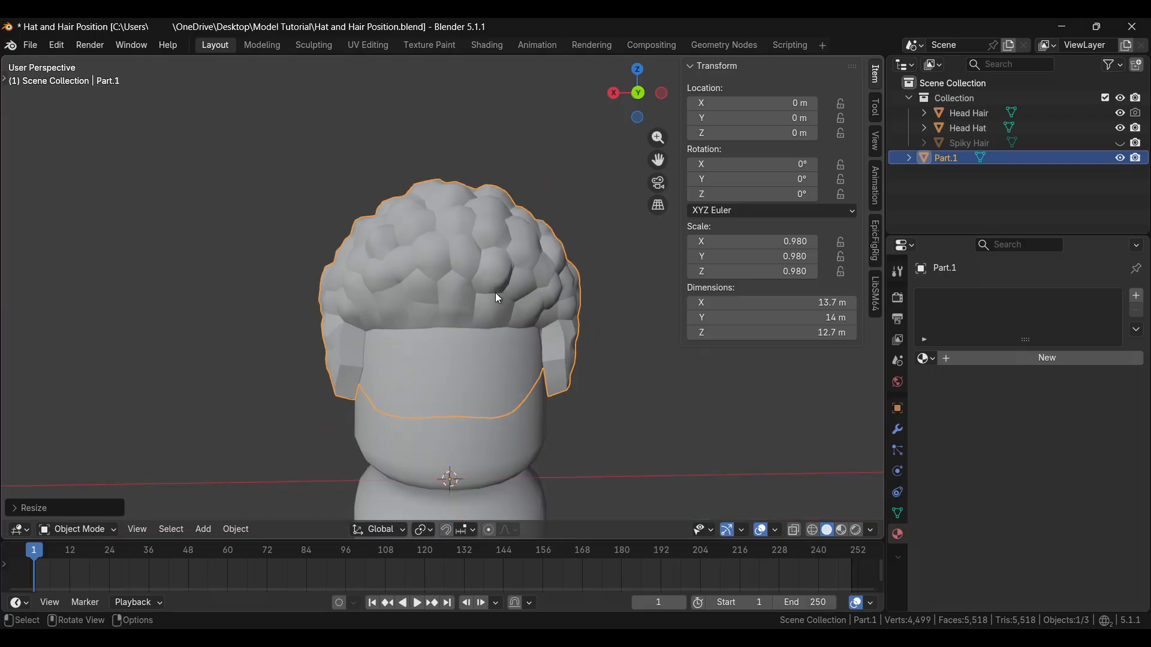
pyautogui.press('h')
pyautogui.keyDown('shift'); pyautogui.moveTo(502, 292); pyautogui.dragTo(473, 242, button='middle'); pyautogui.keyUp('shift')
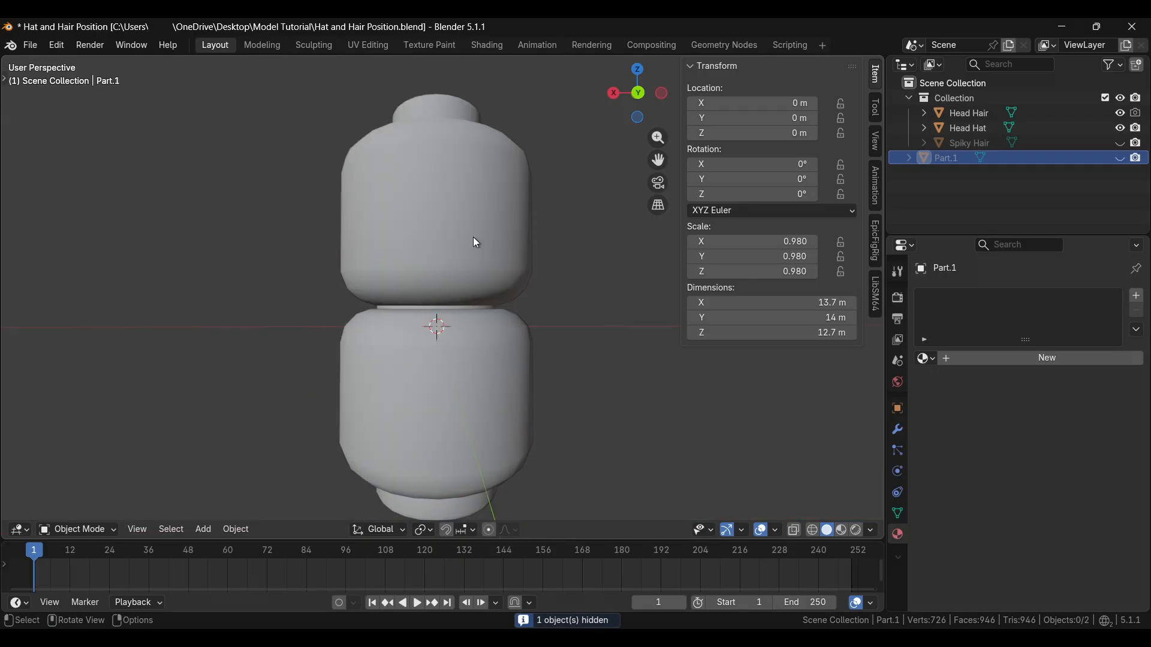
pyautogui.click(473, 238)
pyautogui.press('h')
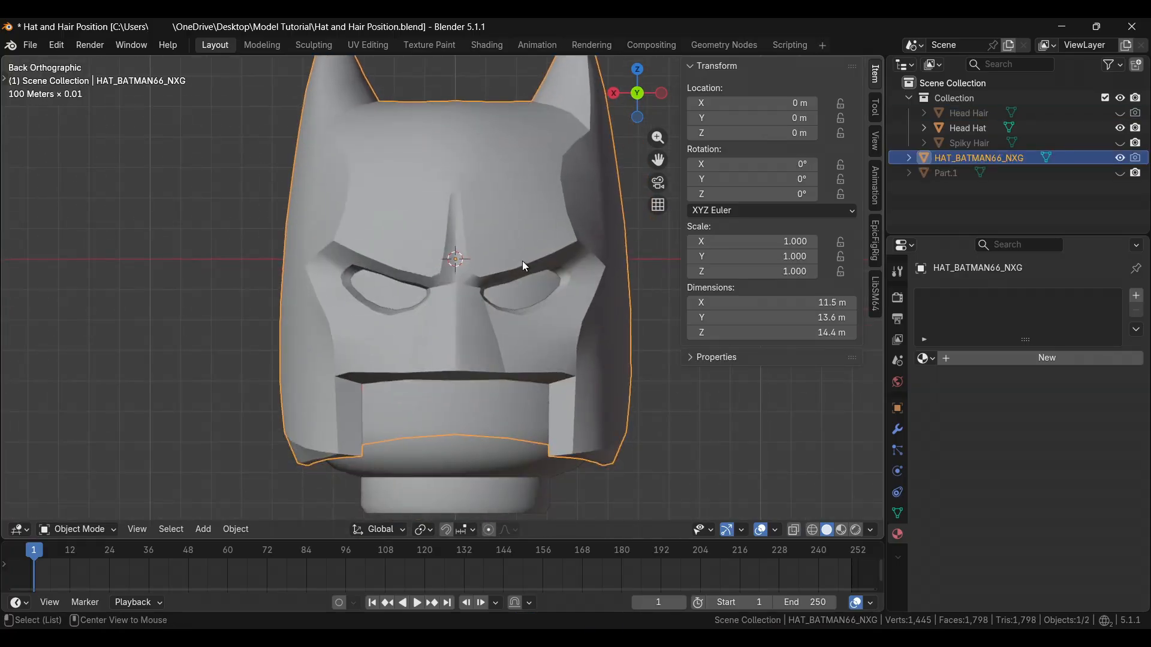
# Lower the HAT_BATMAN66_NXG cowl along Z by about 0.275 m against the Head Hat reference, using X-ray display to align it
pyautogui.hotkey('alt', 'z')
pyautogui.scroll(5, 434, 240)
pyautogui.scroll(2, 367, 300)
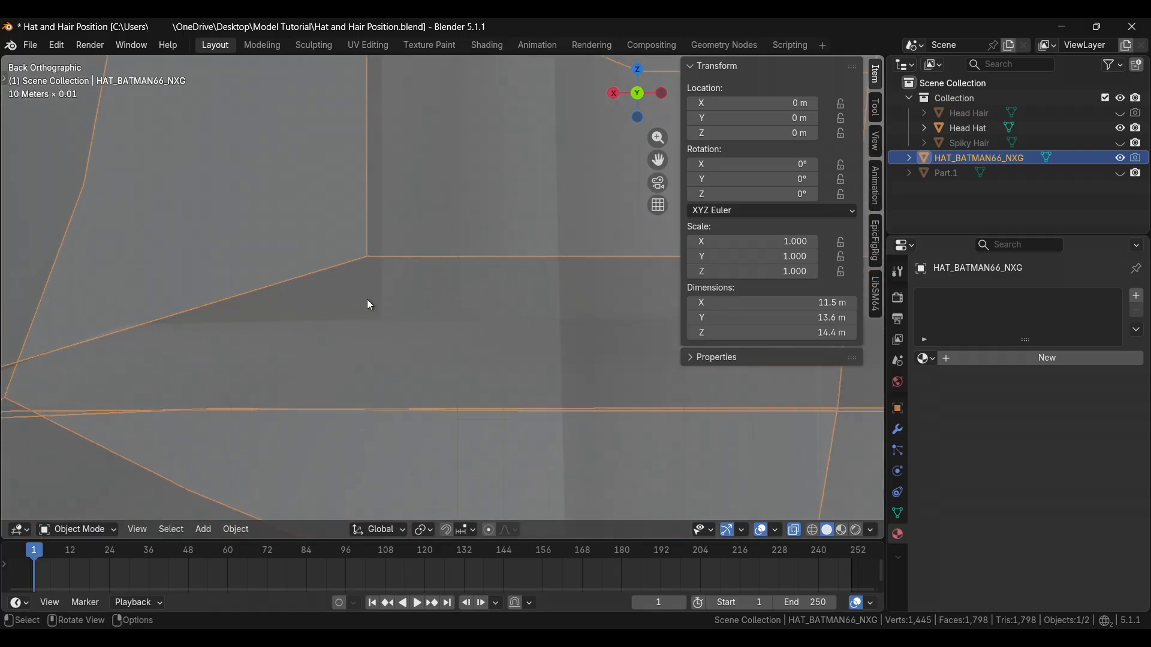
pyautogui.press('g')
pyautogui.press('z')
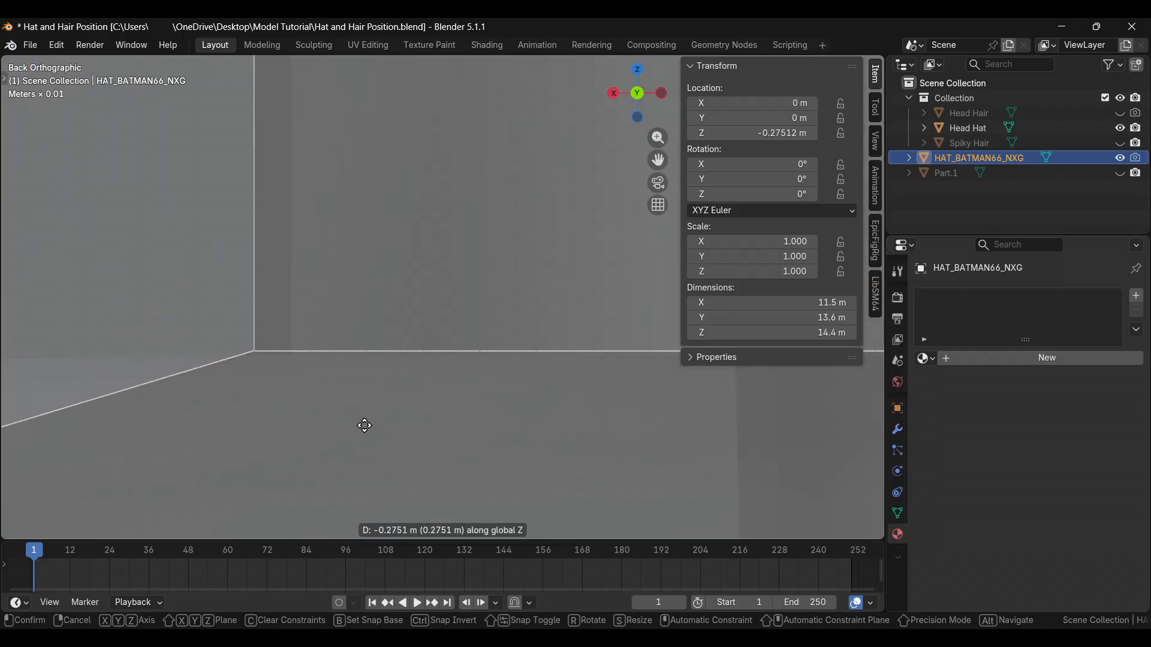
pyautogui.click(362, 426)
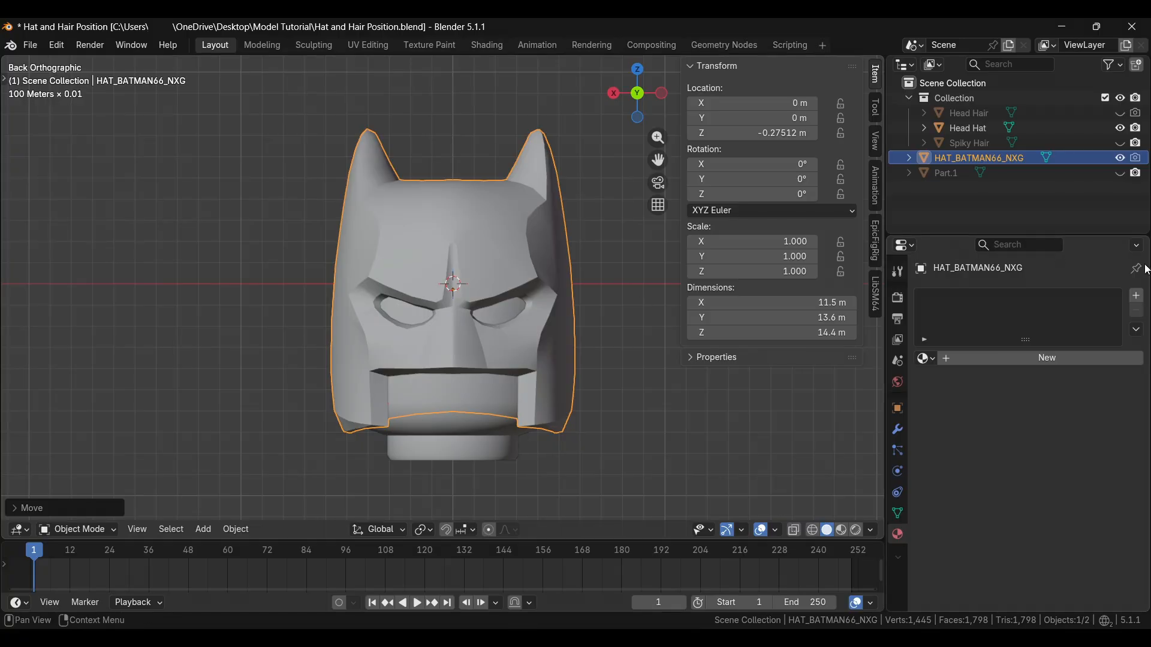
# Add a new material to the cowl and use the BATMAN66COWLFLIP.dds image texture as its base color
pyautogui.click(1070, 359)
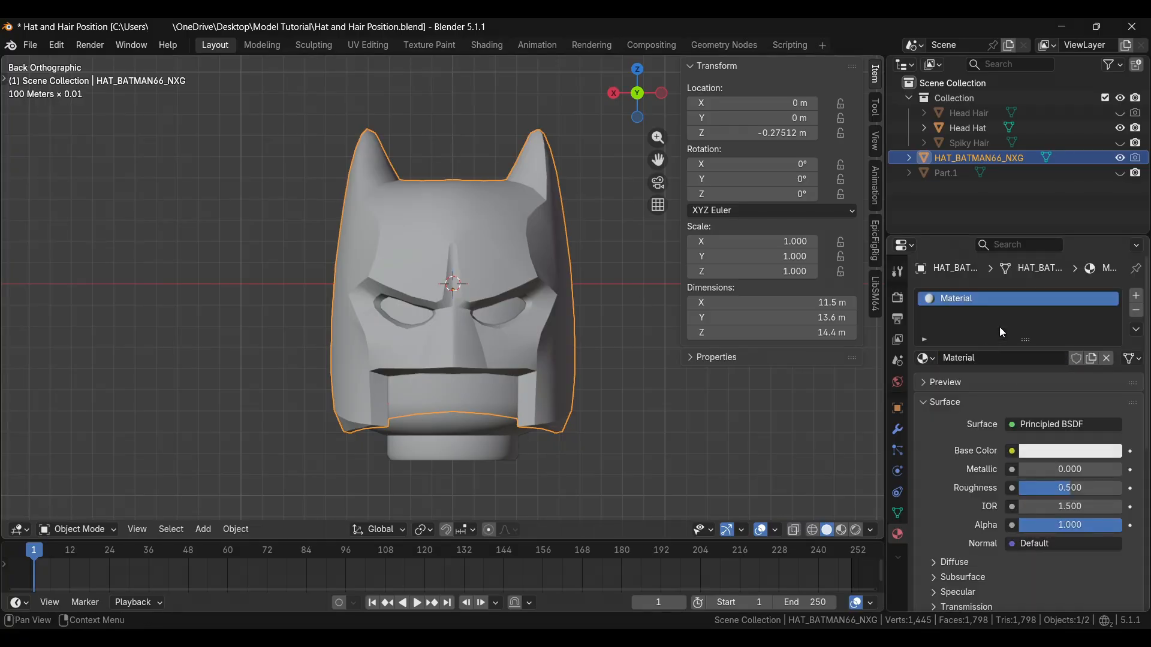
pyautogui.hotkey('ctrl', 'z')
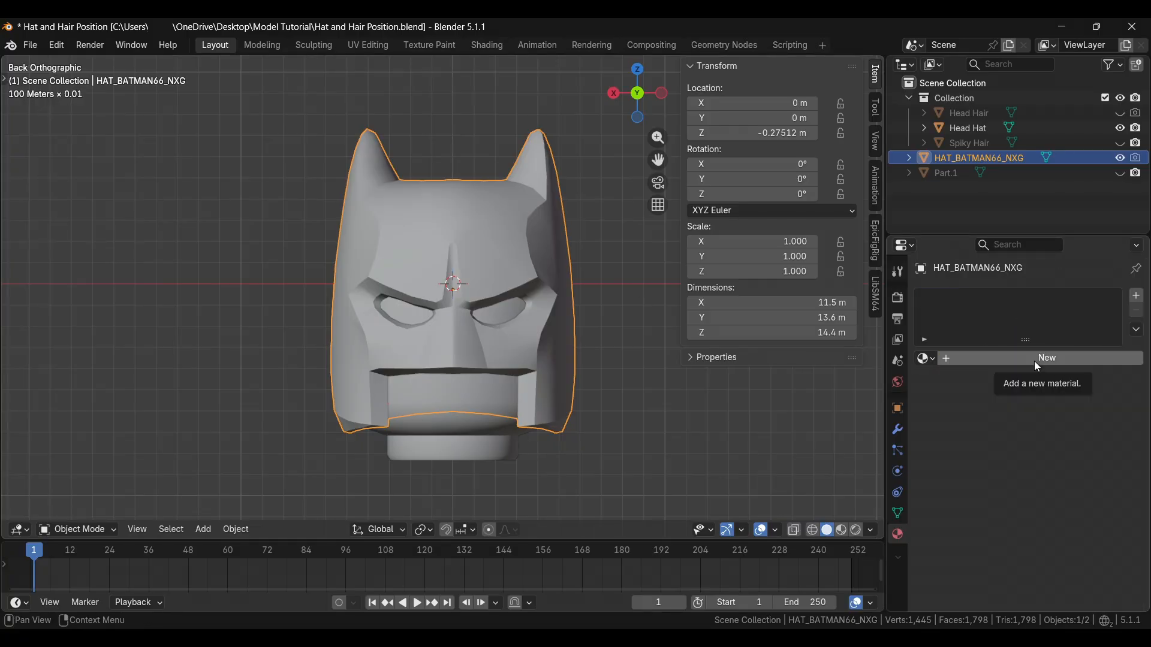
pyautogui.click(1036, 359)
pyautogui.scroll(-4, 1013, 339)
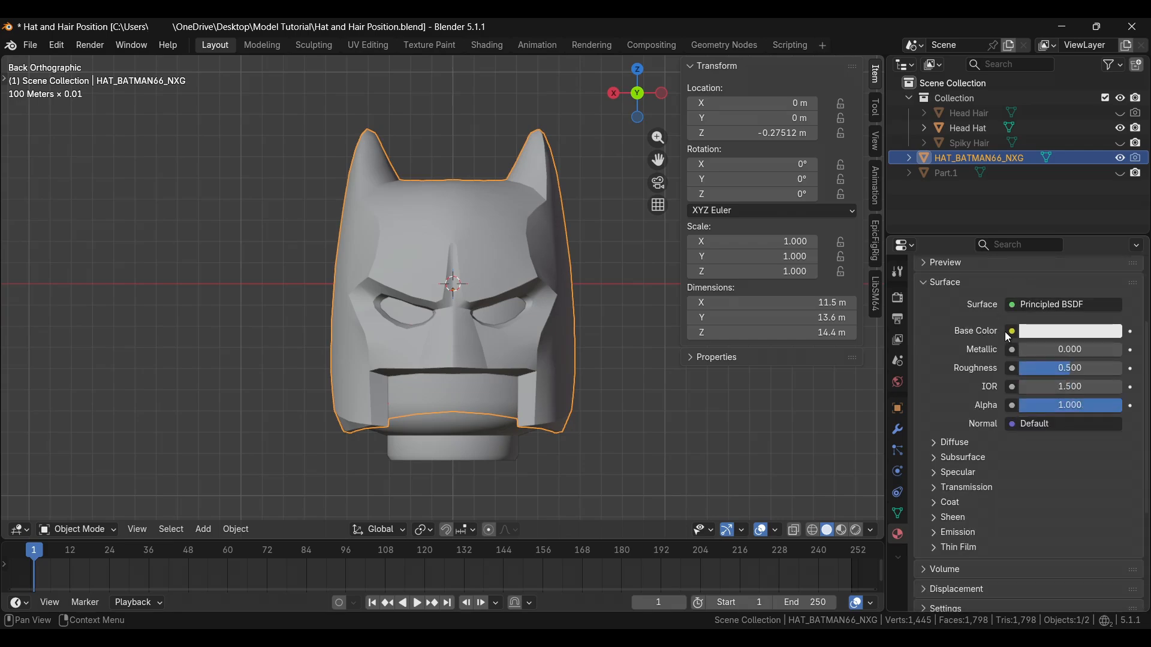
pyautogui.click(1012, 332)
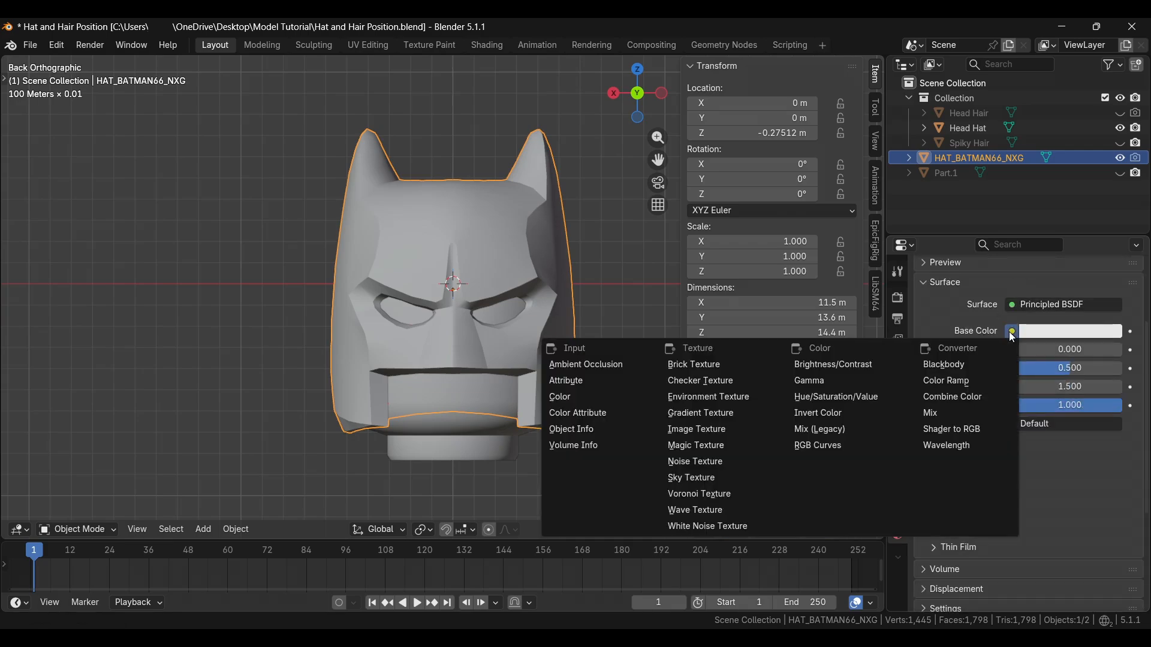
pyautogui.click(717, 430)
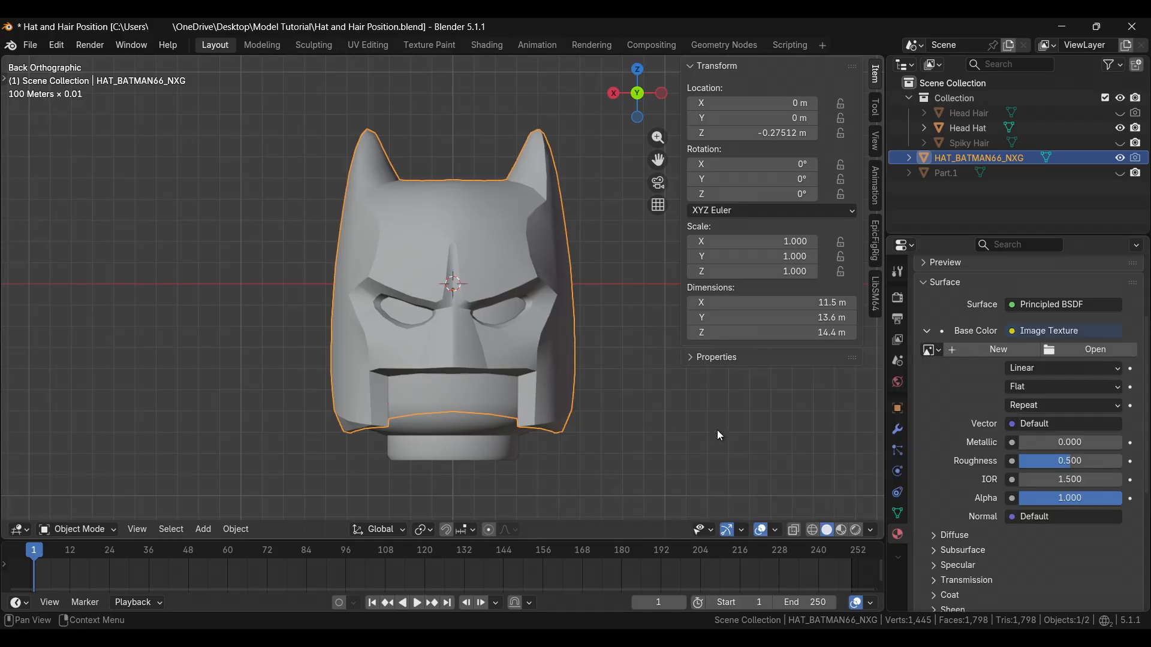
pyautogui.click(1099, 354)
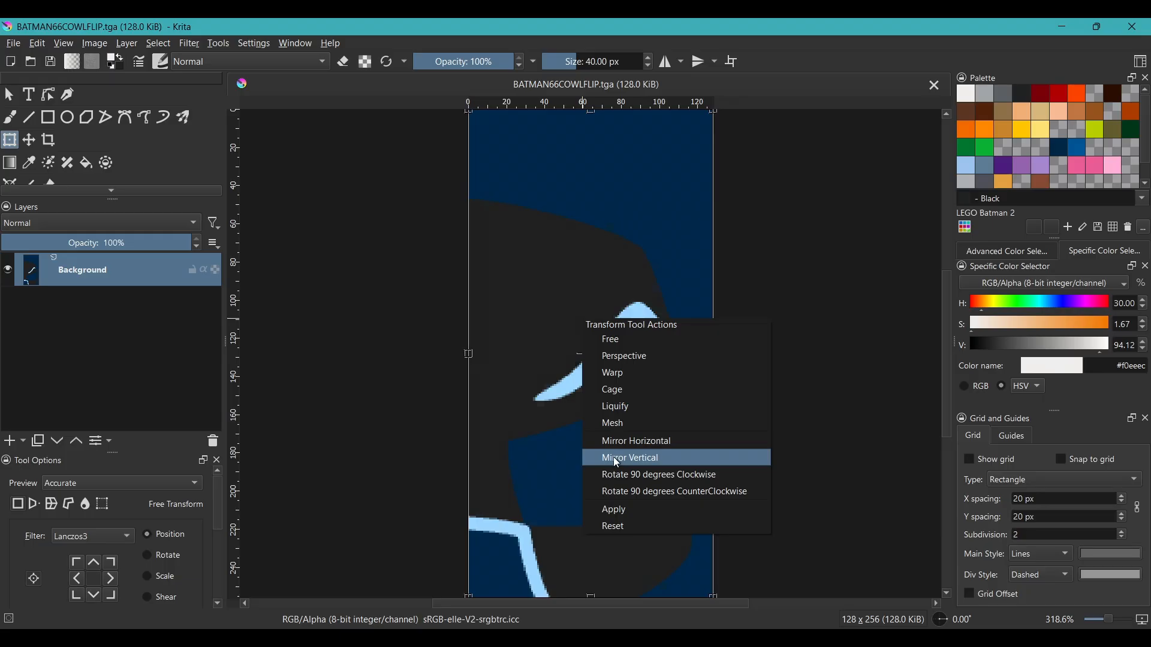
# Switch to Krita and mirror the BATMAN66COWLFLIP.tga texture vertically
pyautogui.click(613, 457)
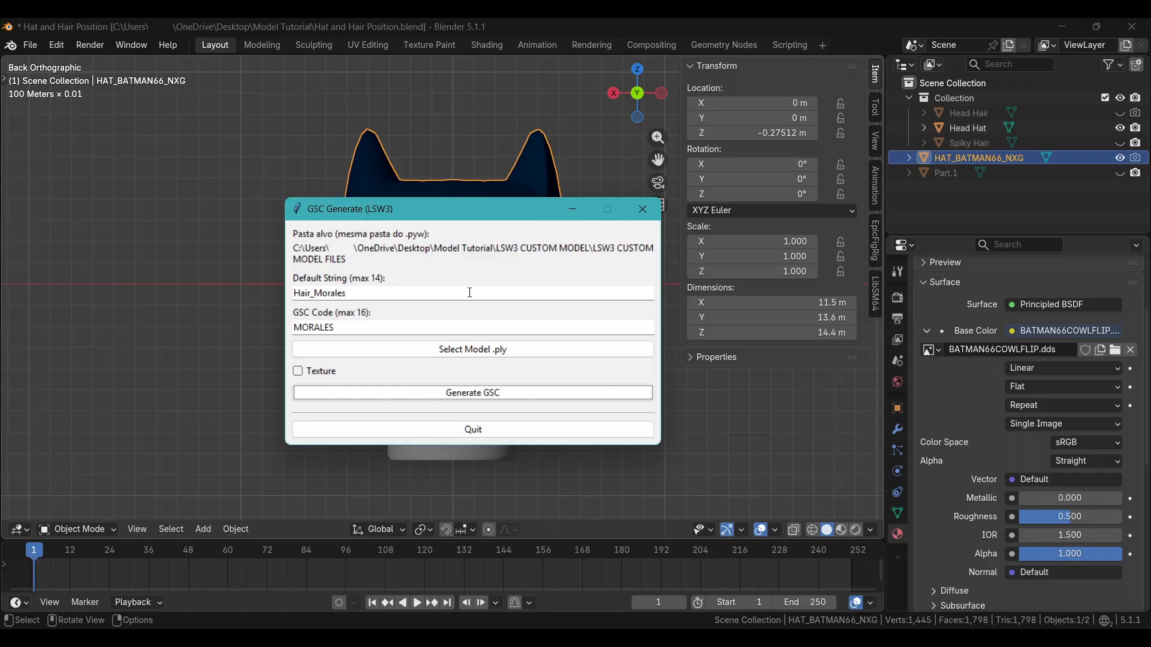
# Switch to the GSC generator and set the default string to Hat_Batman66
pyautogui.click(470, 293)
pyautogui.doubleClick(470, 293)
pyautogui.write('Ha')
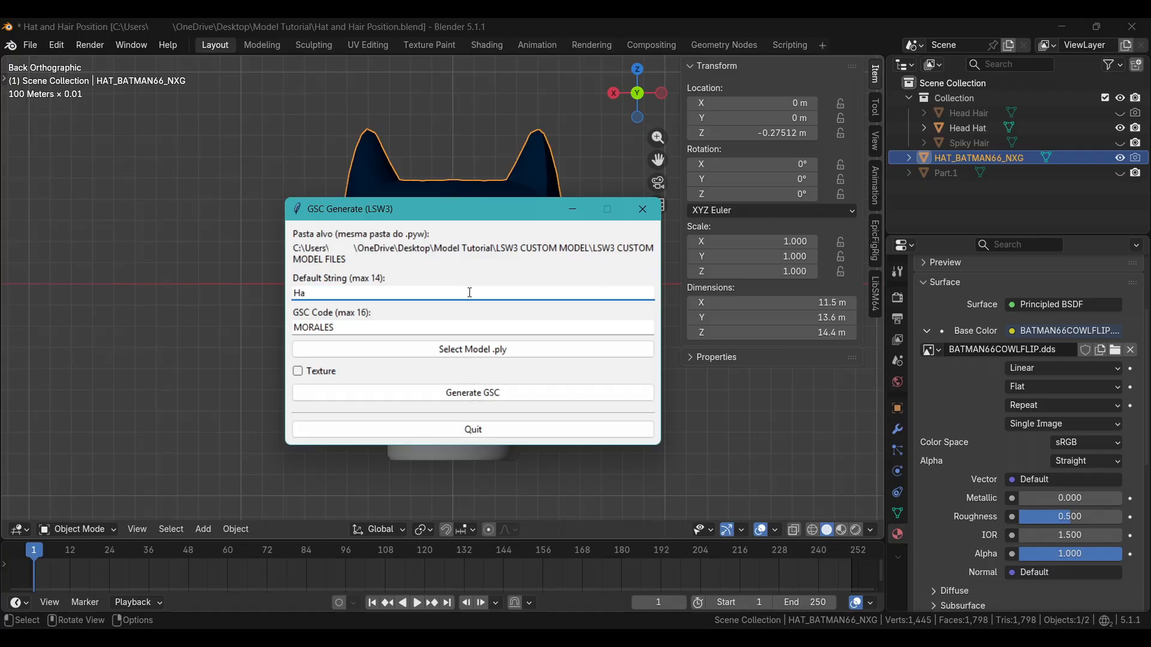
pyautogui.write('t_batma')
pyautogui.press('BackSpace')
pyautogui.press('BackSpace')
pyautogui.press('BackSpace')
pyautogui.press('BackSpace')
pyautogui.write('a')
pyautogui.press('BackSpace')
pyautogui.press('BackSpace')
pyautogui.write('Batman6')
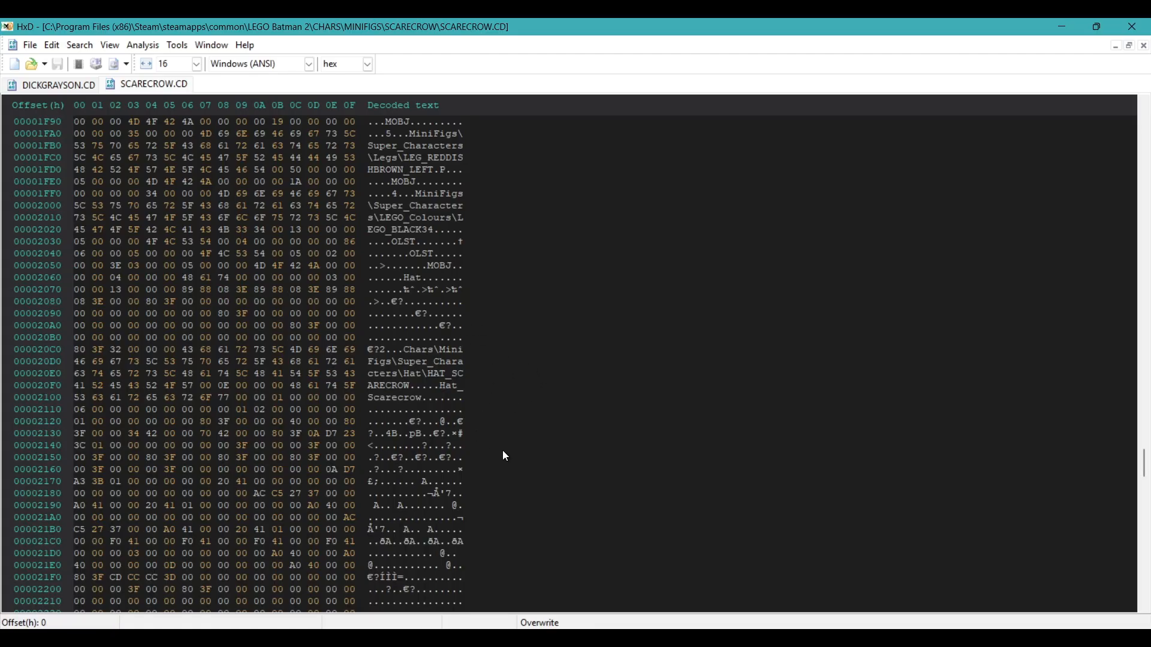
# Switch to SCARECROW.CD in HxD and overwrite the Scarecrow hat entries with BATMAN66 in the path and Batman66 in the name
pyautogui.click(453, 374)
pyautogui.write('BAT')
pyautogui.write('MAN66')
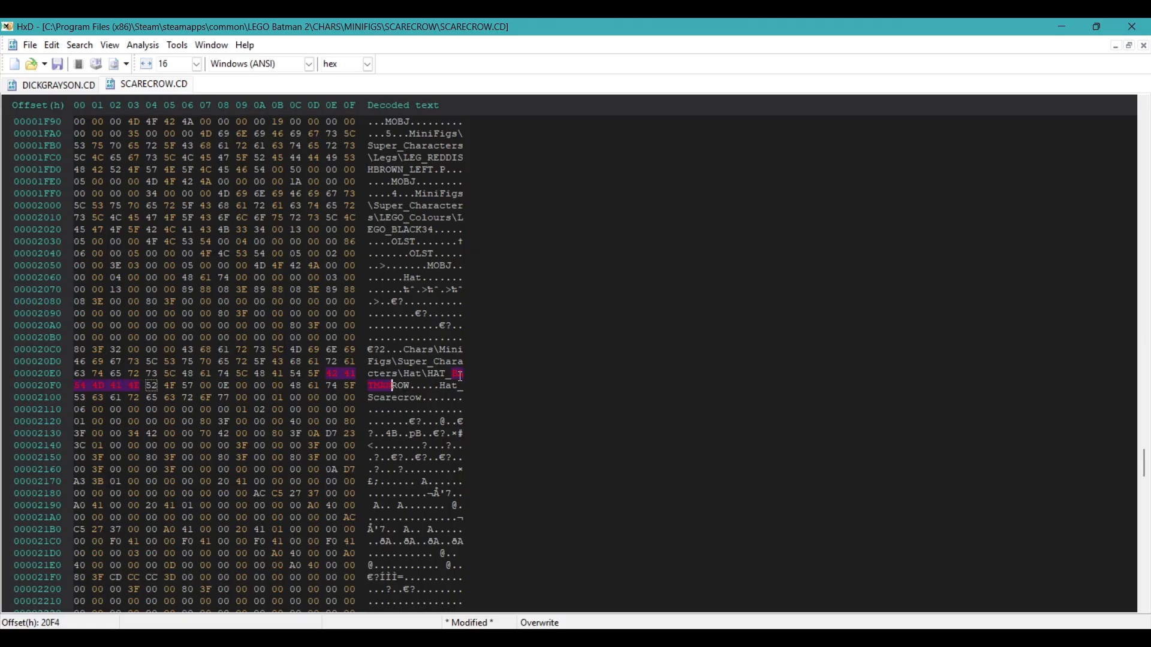
pyautogui.click(370, 398)
pyautogui.write('Batman')
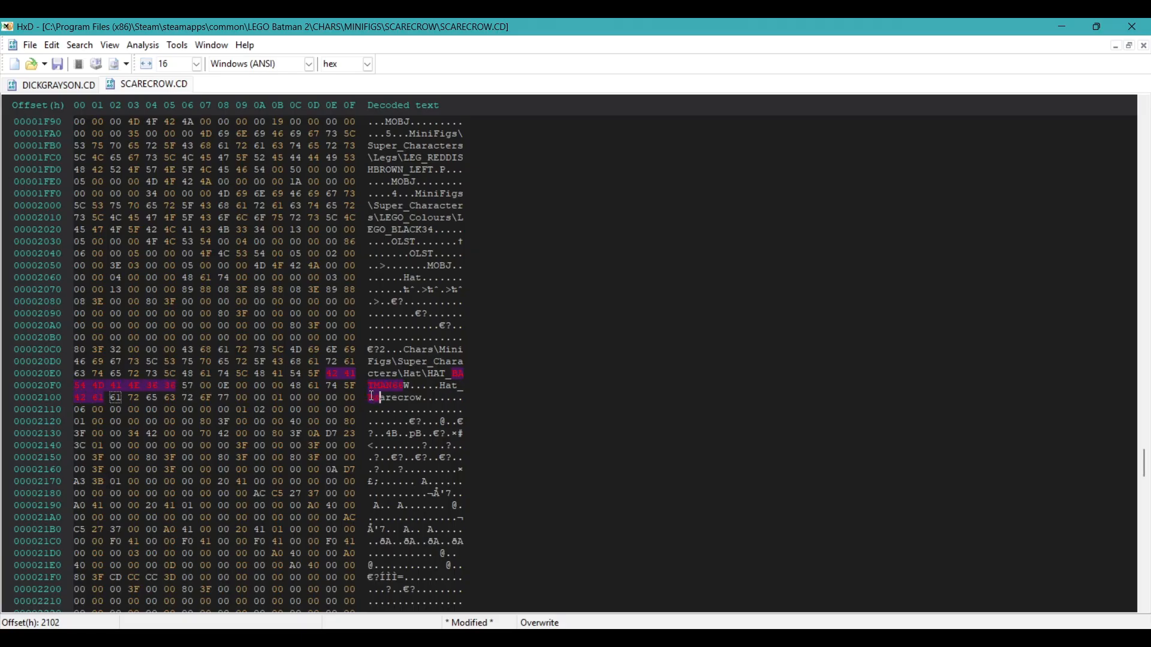
pyautogui.write('66')
# Replace the leftover final letter after the Batman66 hat entries with 00 and save SCARECROW.CD
pyautogui.press('Tab')
pyautogui.write('00')
pyautogui.hotkey('ctrl', 's')
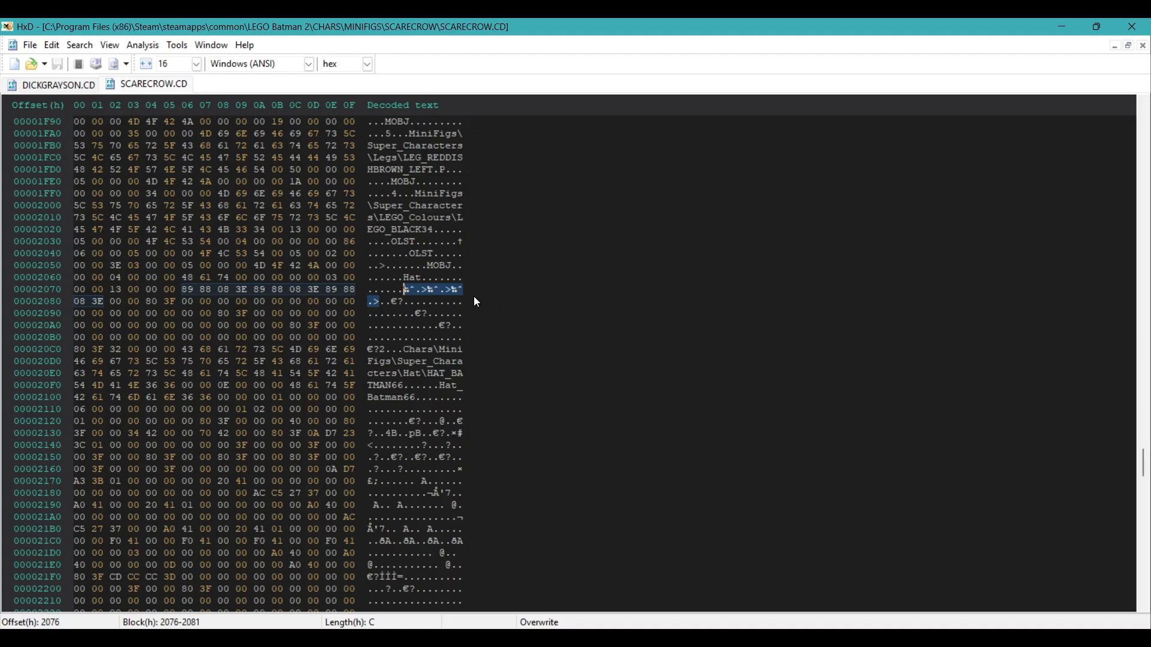
# Overwrite the 12 hat color bytes starting at offset 2076 with 00 00 80 3F repeated three times, and save SCARECROW.CD
pyautogui.click(405, 289)
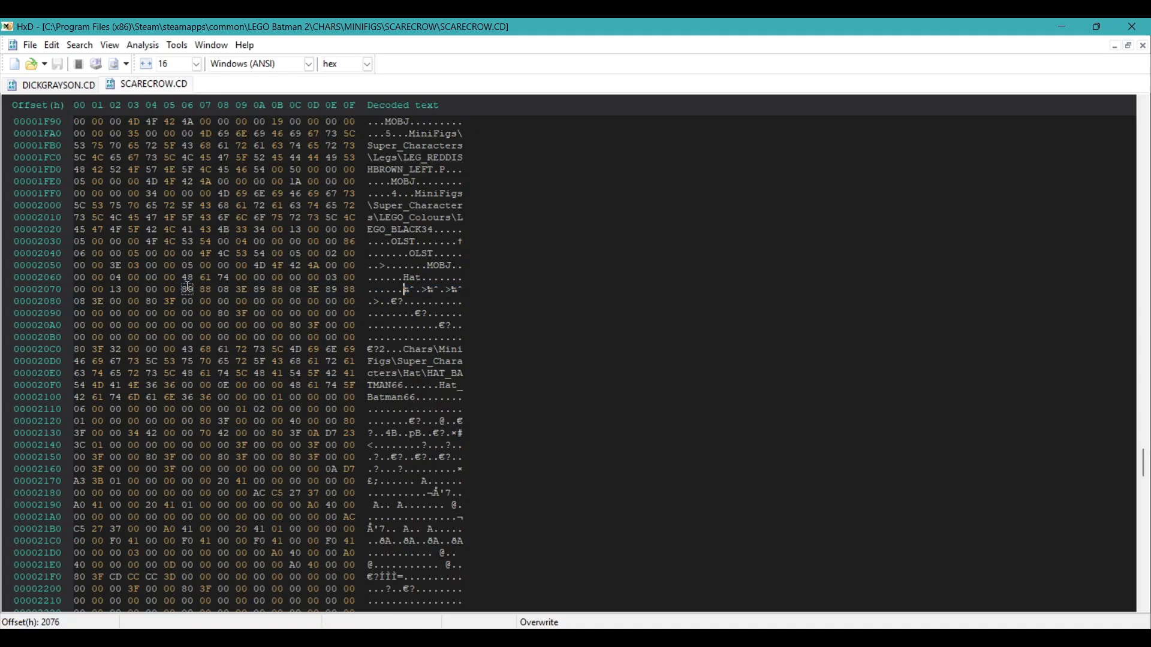
pyautogui.write('00')
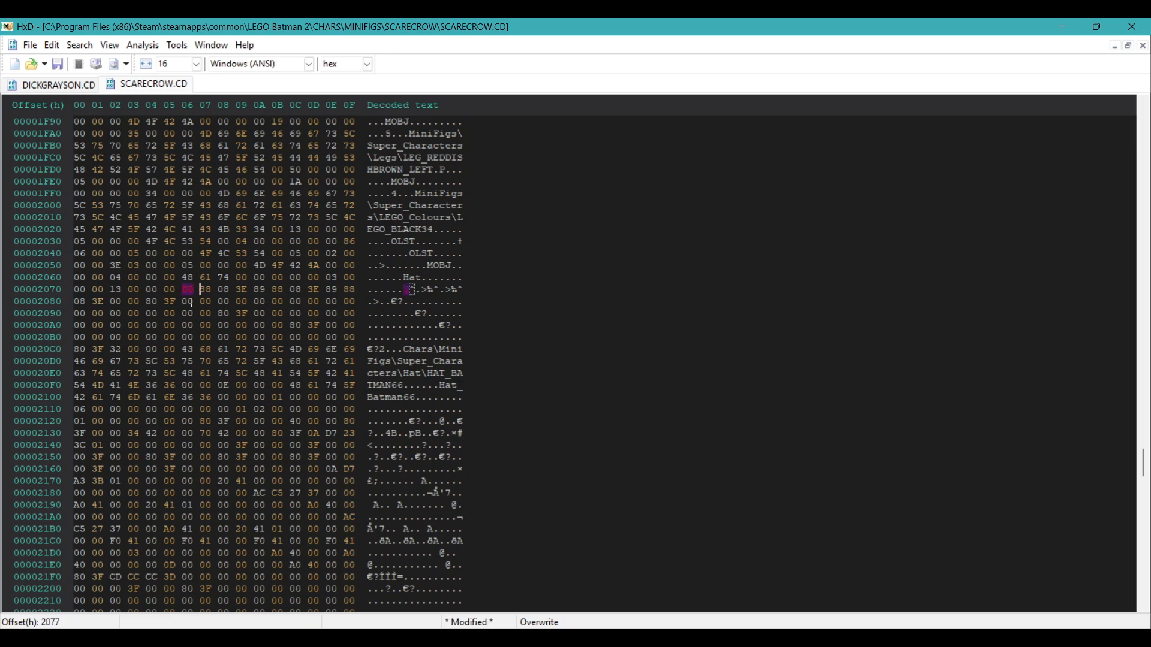
pyautogui.write('00003F')
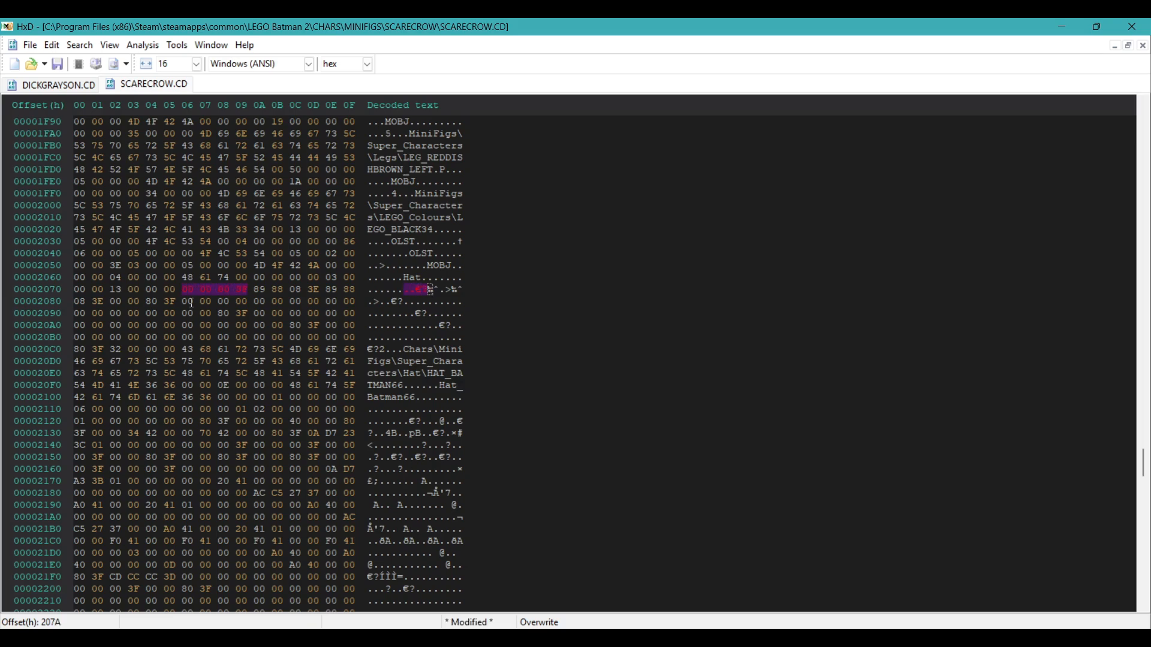
pyautogui.write('00000')
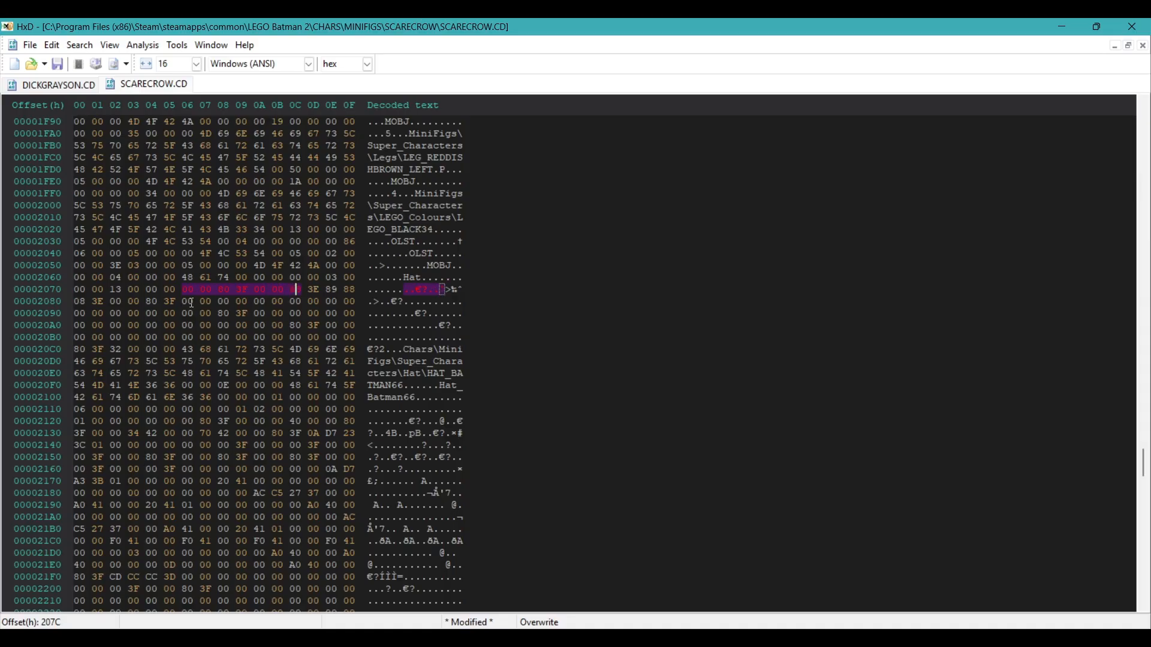
pyautogui.write('03F0000')
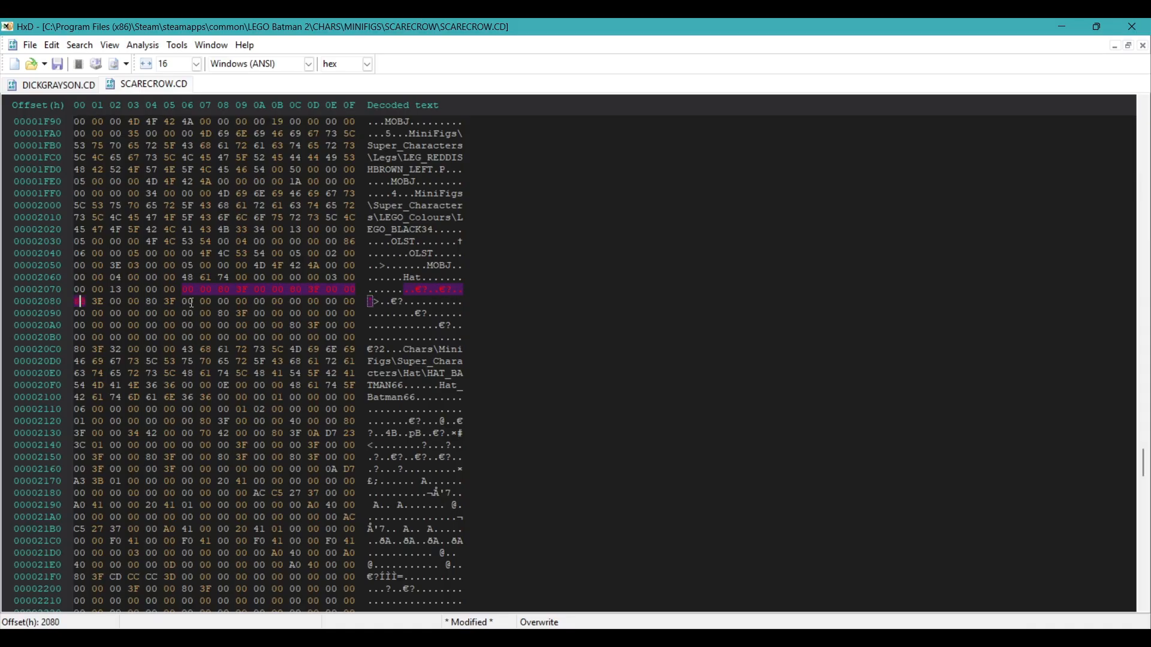
pyautogui.write('803F')
pyautogui.hotkey('ctrl', 's')
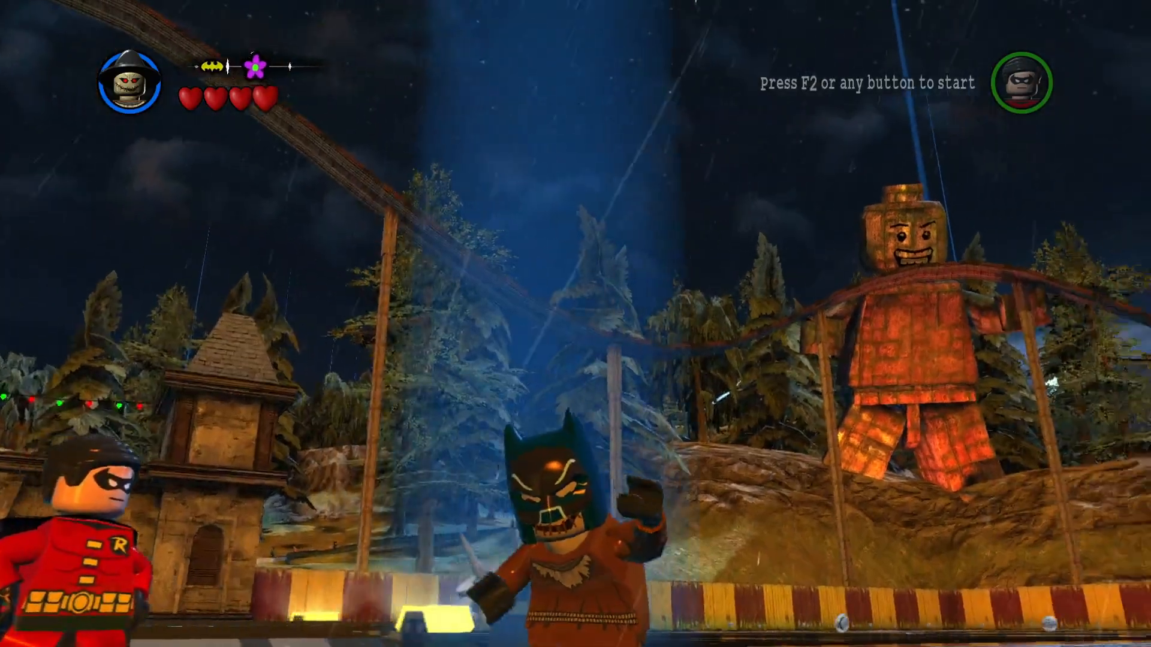